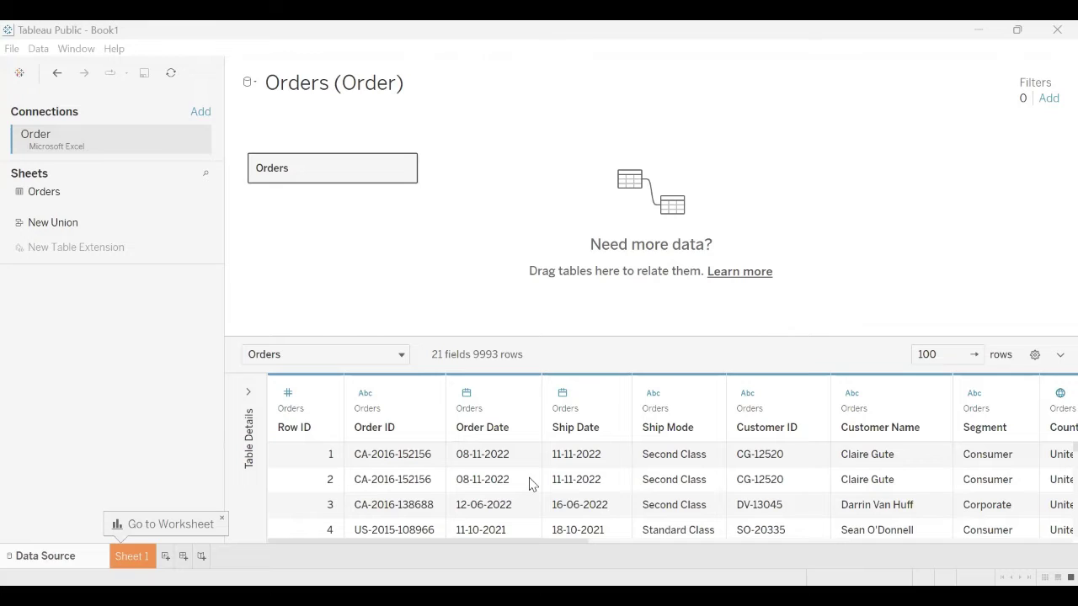
# Open the first worksheet and rename it YTD Calculation.
pyautogui.click(130, 562)
pyautogui.rightClick(140, 563)
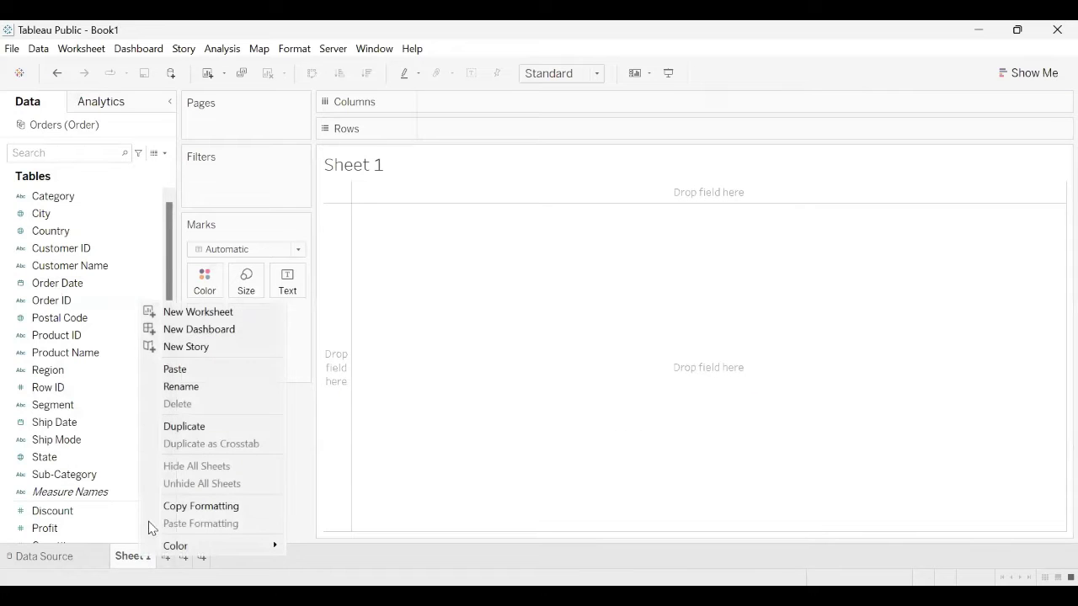
pyautogui.click(182, 386)
pyautogui.write('Y')
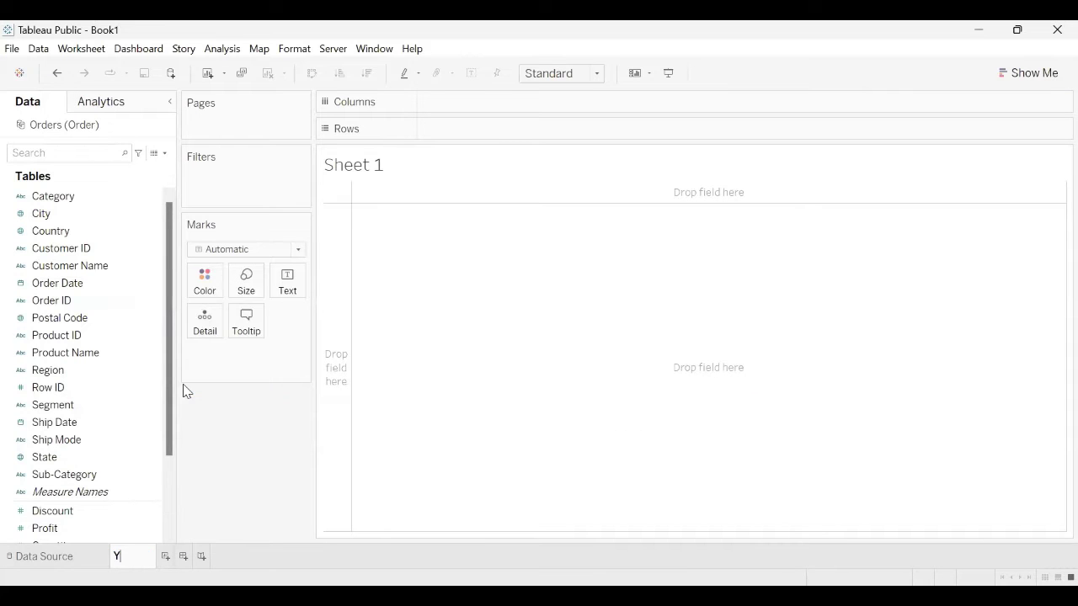
pyautogui.write('TD Calculation')
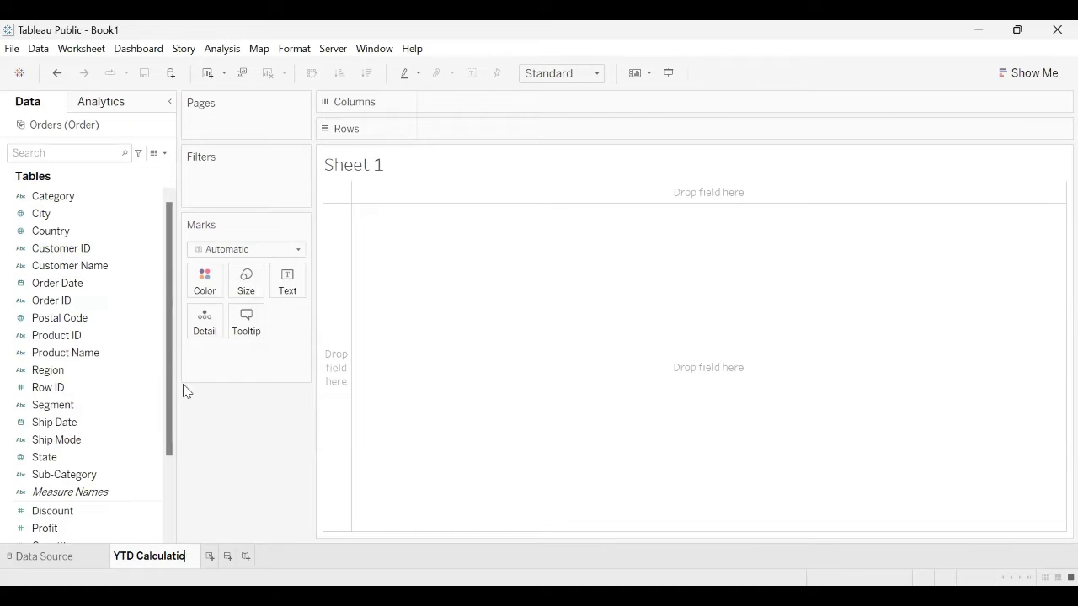
pyautogui.press('Return')
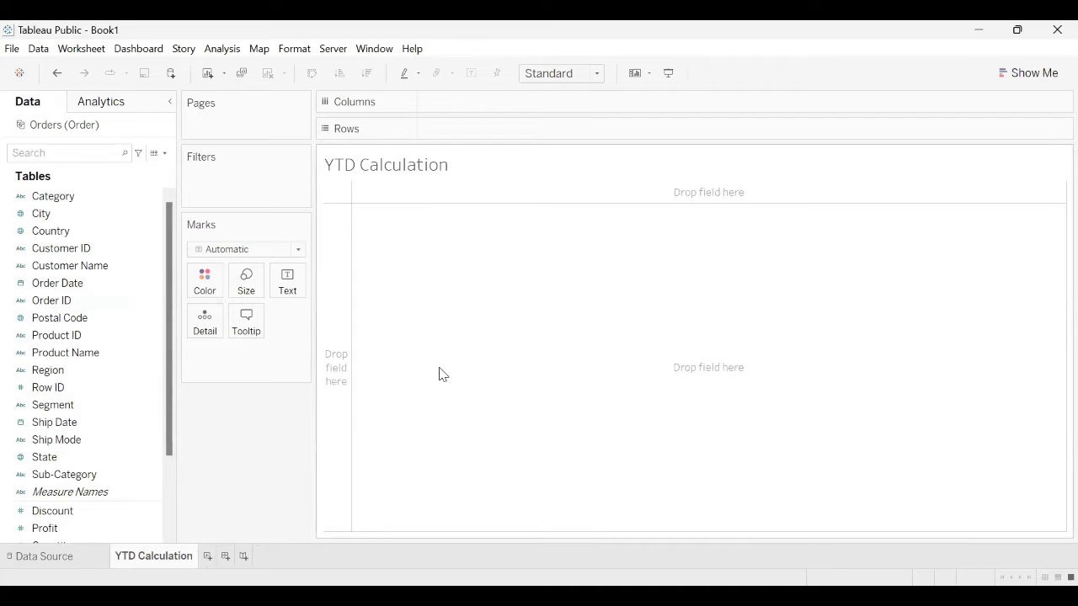
pyautogui.click(165, 154)
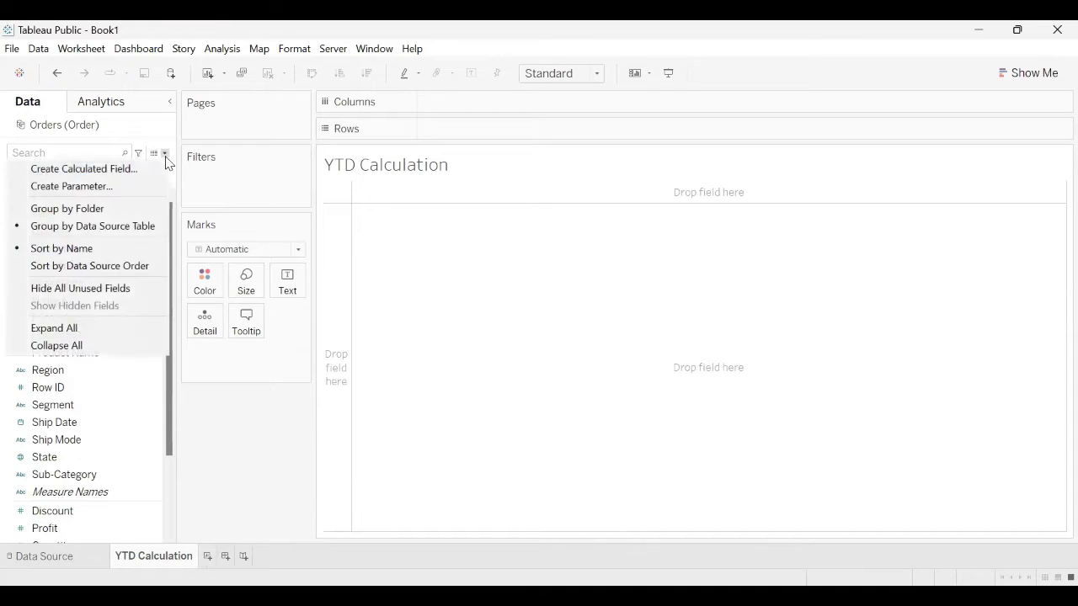
pyautogui.click(115, 173)
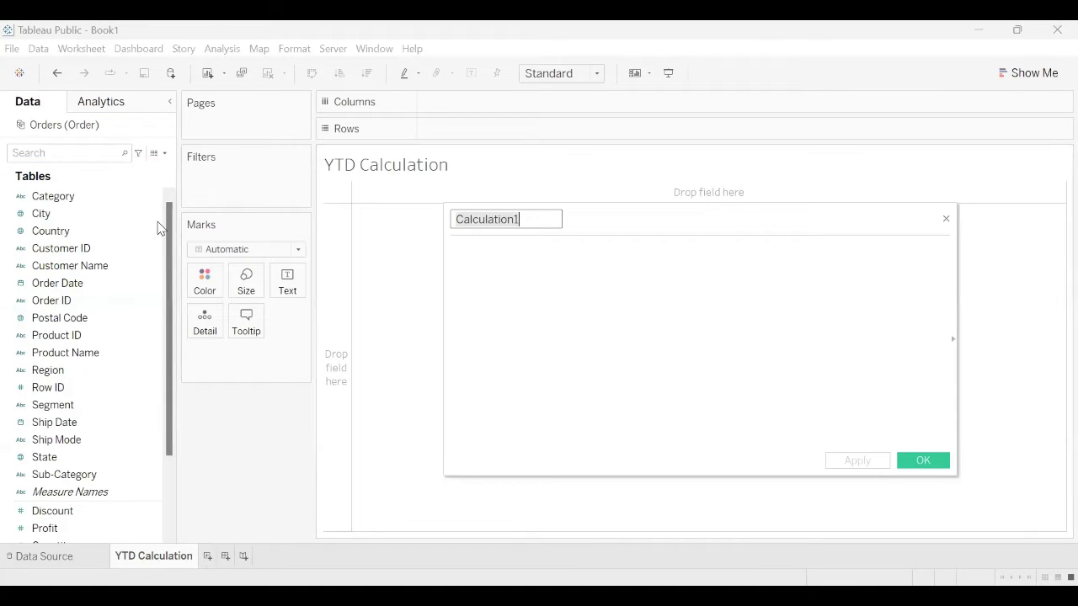
pyautogui.write('YTDSae')
pyautogui.press('BackSpace')
pyautogui.write('les')
pyautogui.scroll(-2, 48, 455)
pyautogui.click(48, 460)
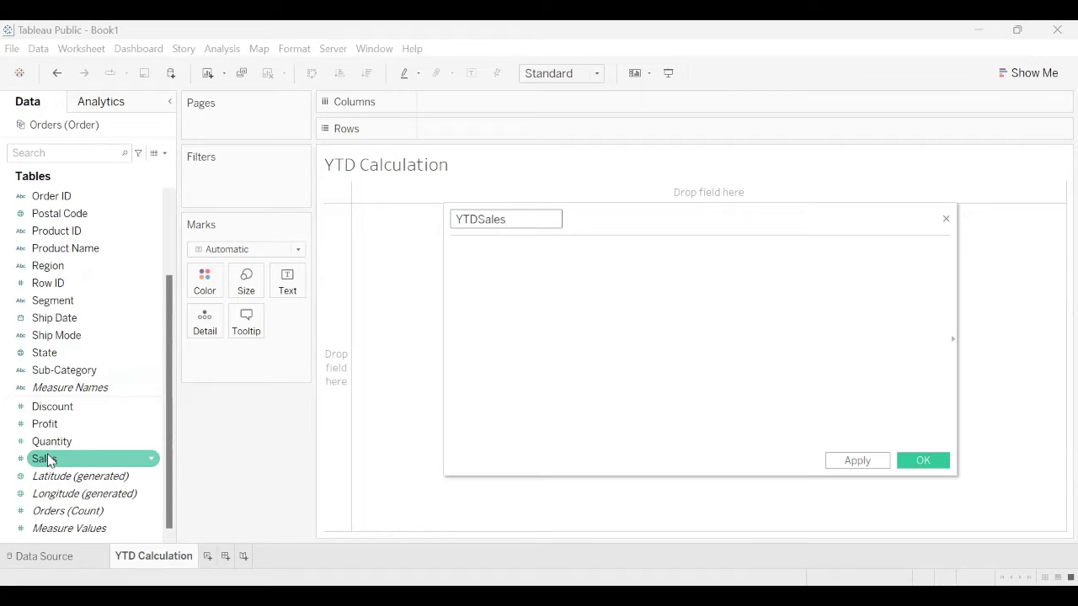
pyautogui.scroll(2, 85, 329)
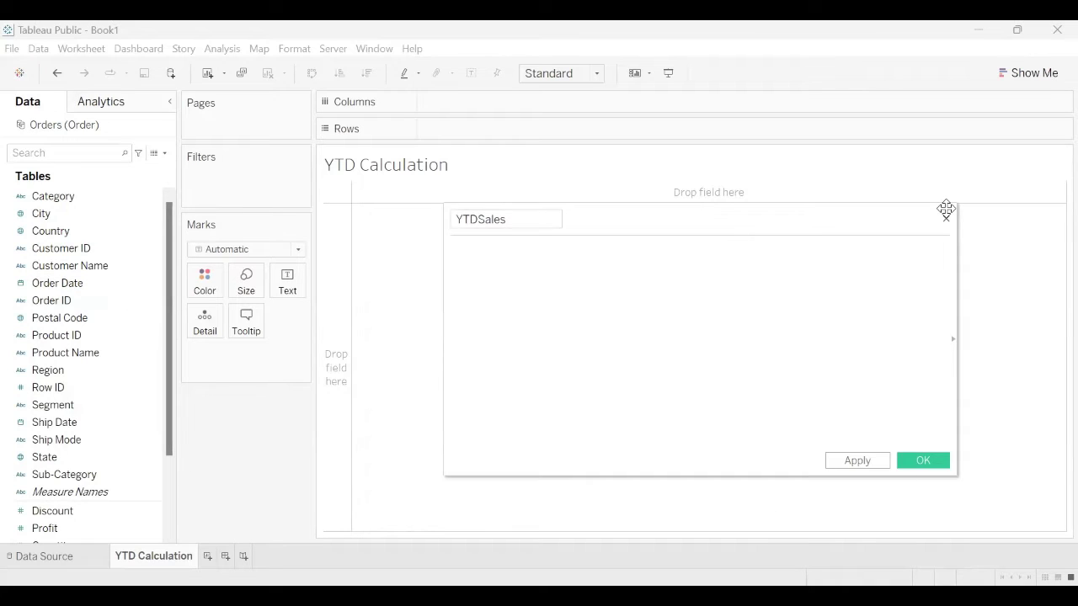
# Put the year of Order Date on the rows and the sum of Sales on the columns.
pyautogui.click(74, 286)
pyautogui.moveTo(89, 286); pyautogui.dragTo(471, 133)
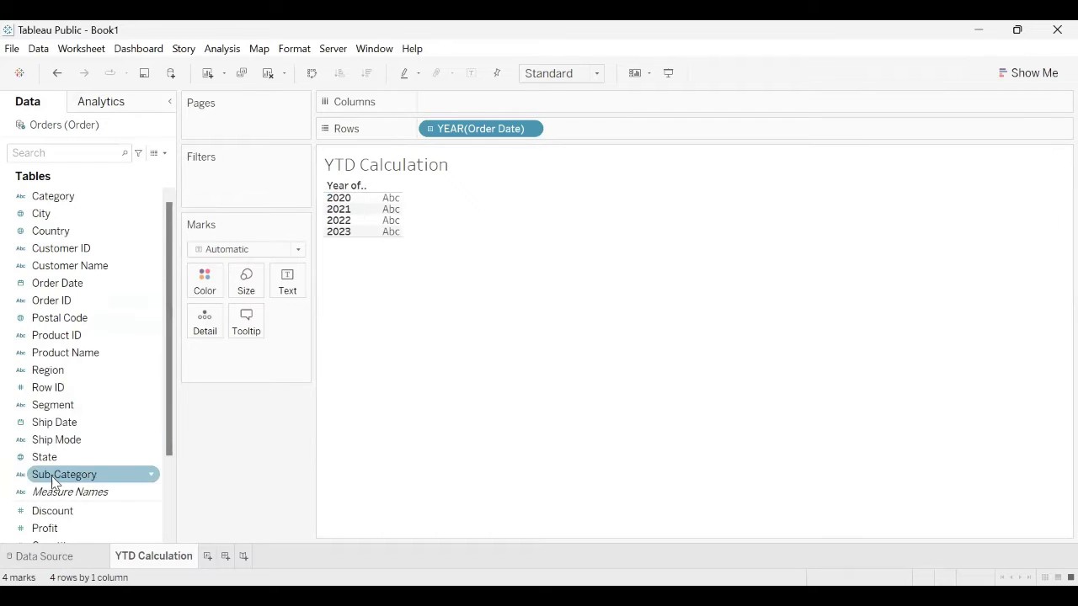
pyautogui.scroll(-3, 59, 451)
pyautogui.moveTo(59, 464); pyautogui.dragTo(456, 108)
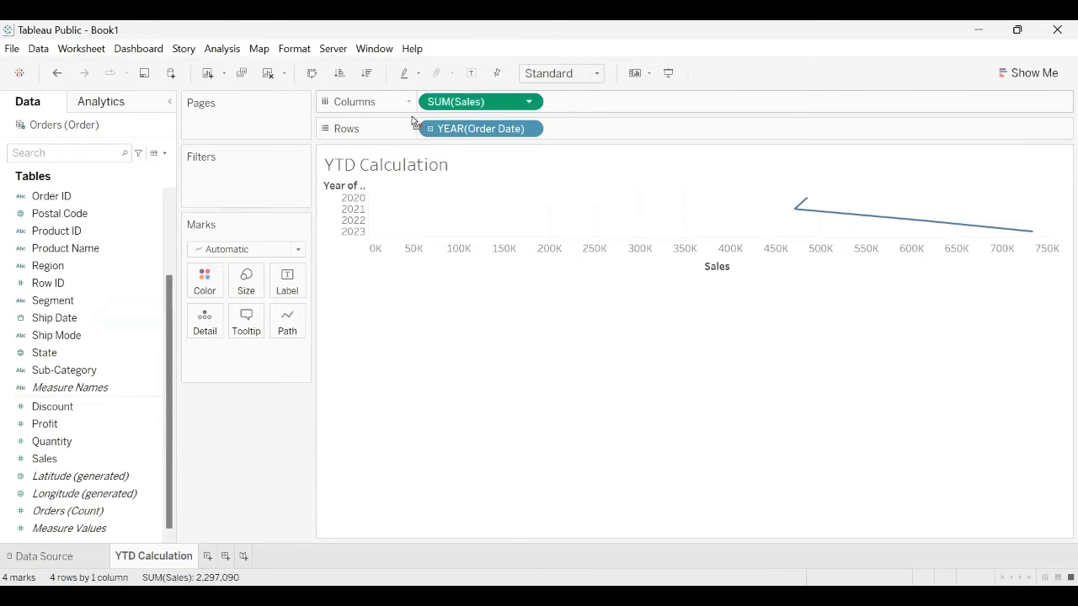
# Change the mark type to Bar and fit the chart to Entire View.
pyautogui.click(253, 250)
pyautogui.click(231, 283)
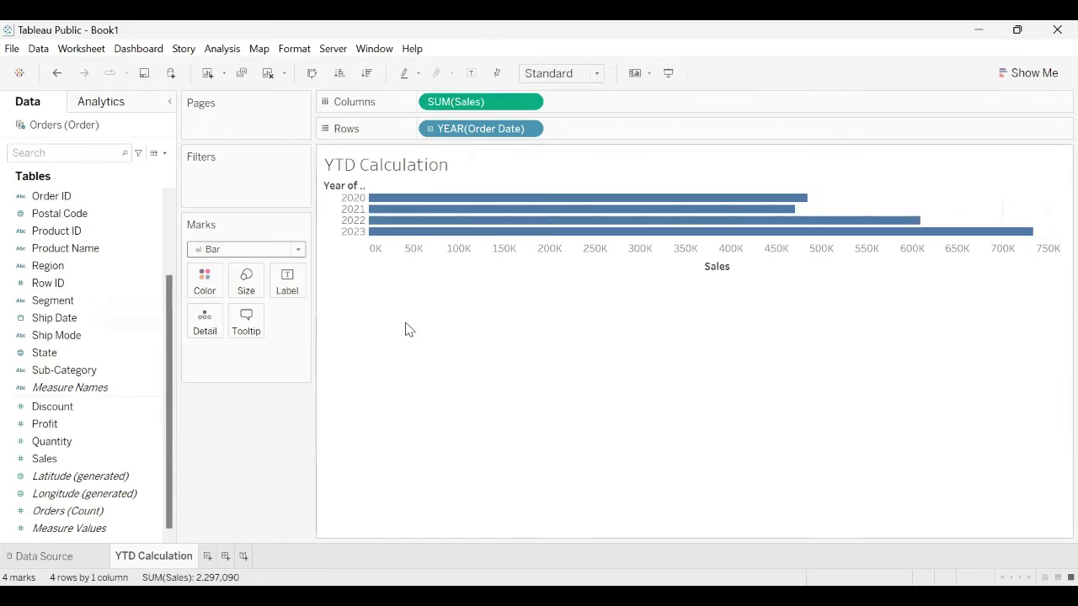
pyautogui.click(590, 75)
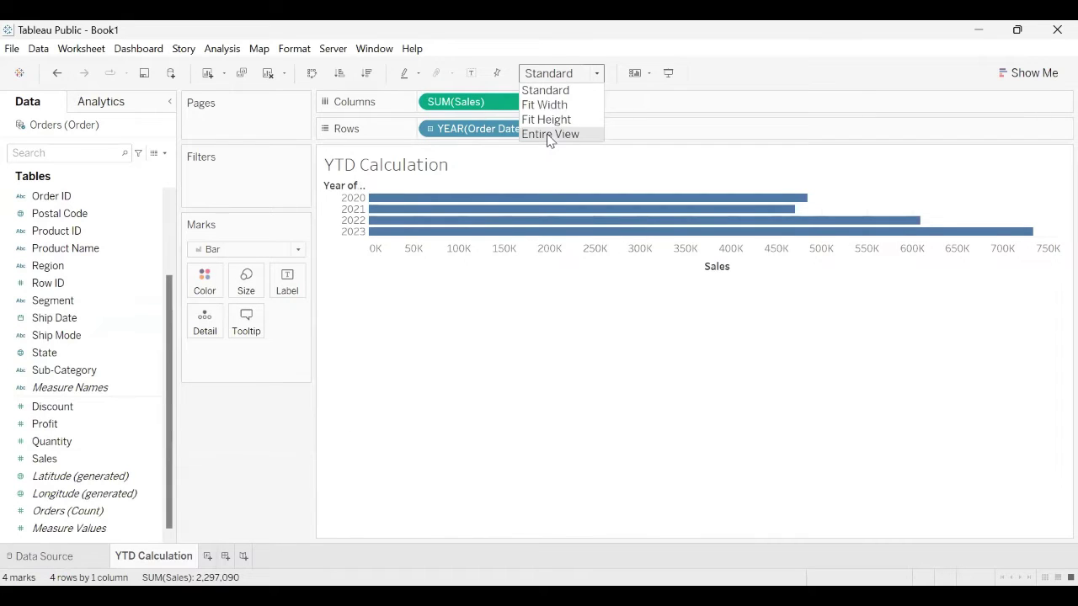
pyautogui.click(554, 132)
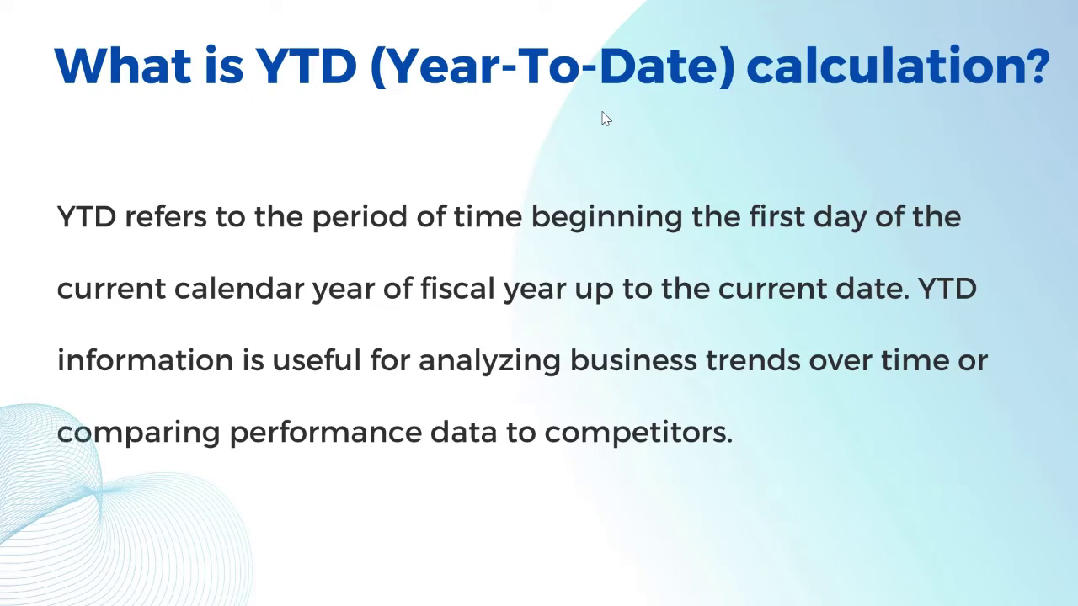
# Create a calculated field named YTDSales.
pyautogui.click(164, 152)
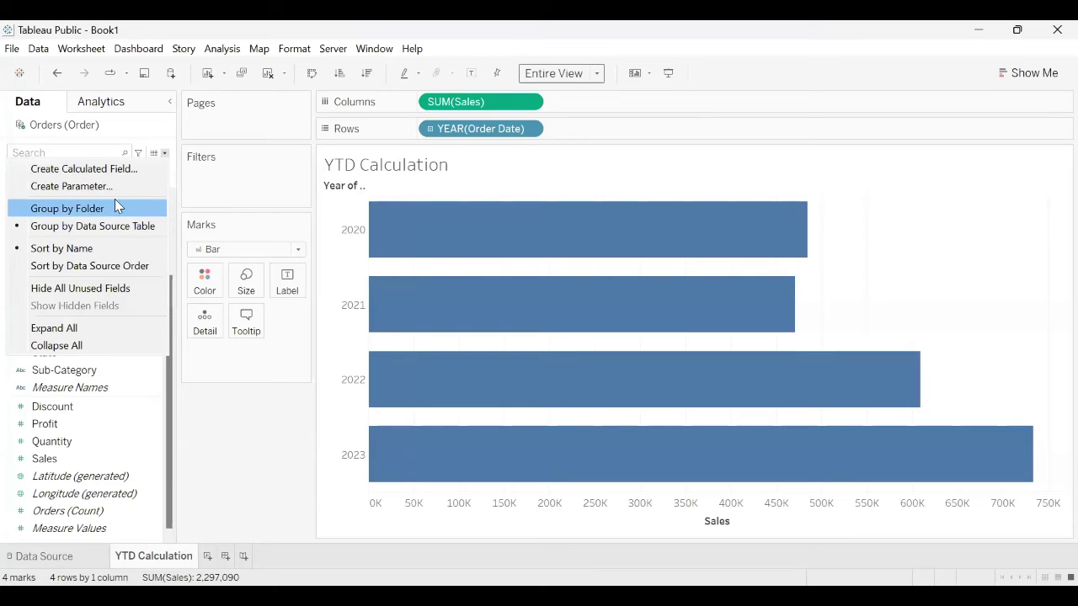
pyautogui.click(102, 169)
pyautogui.write('YTDSales')
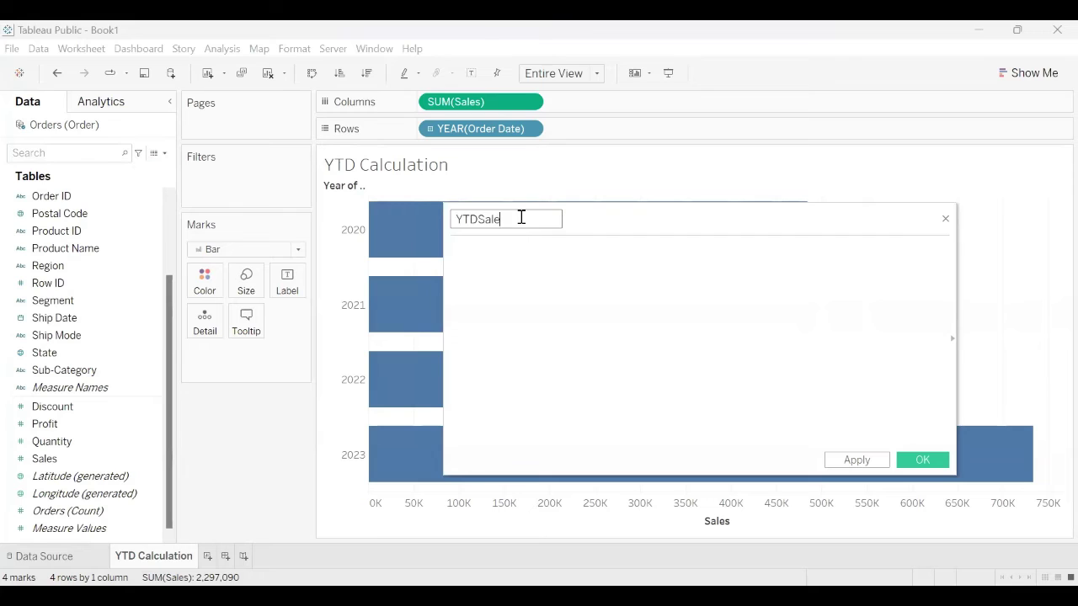
# Begin the YTDSales formula with the current-year condition IF YEAR([Order Date])=YEAR(TODAY()).
pyautogui.click(518, 291)
pyautogui.write('IF  ')
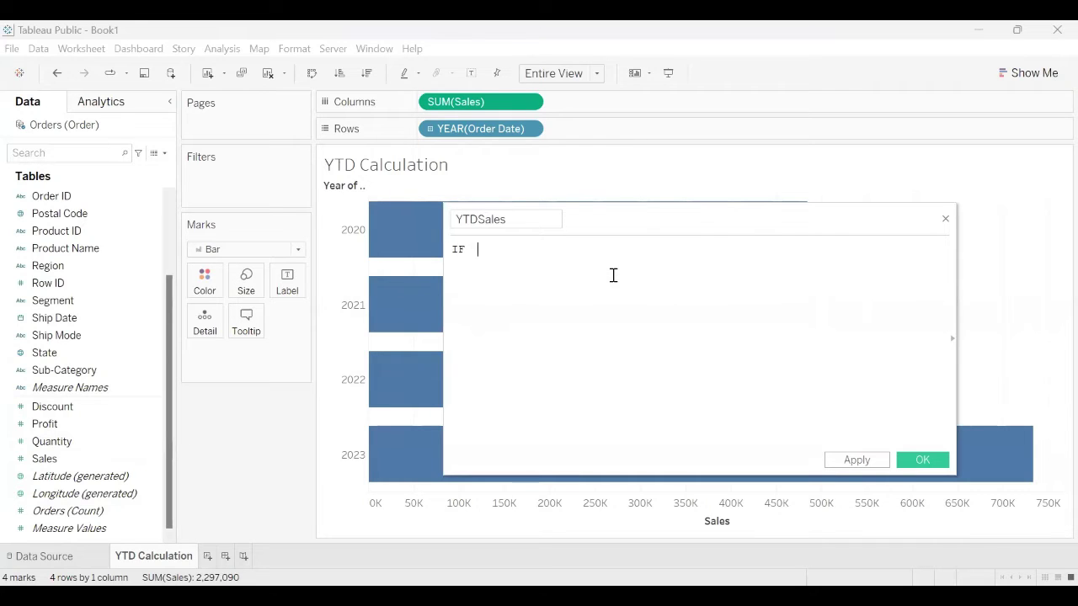
pyautogui.write('y')
pyautogui.press('Return')
pyautogui.write('or')
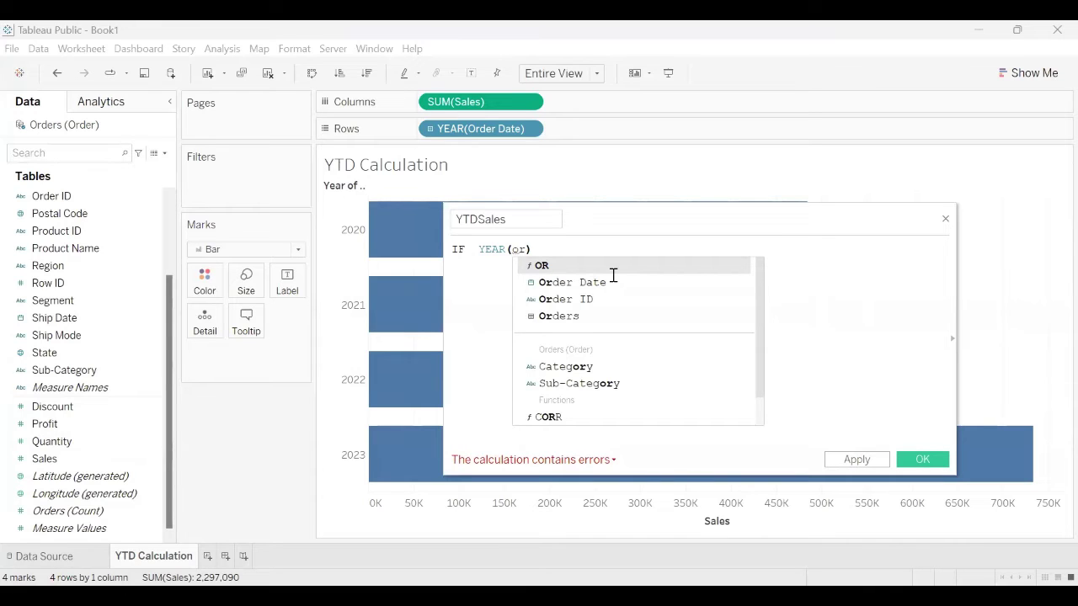
pyautogui.click(613, 279)
pyautogui.write('=')
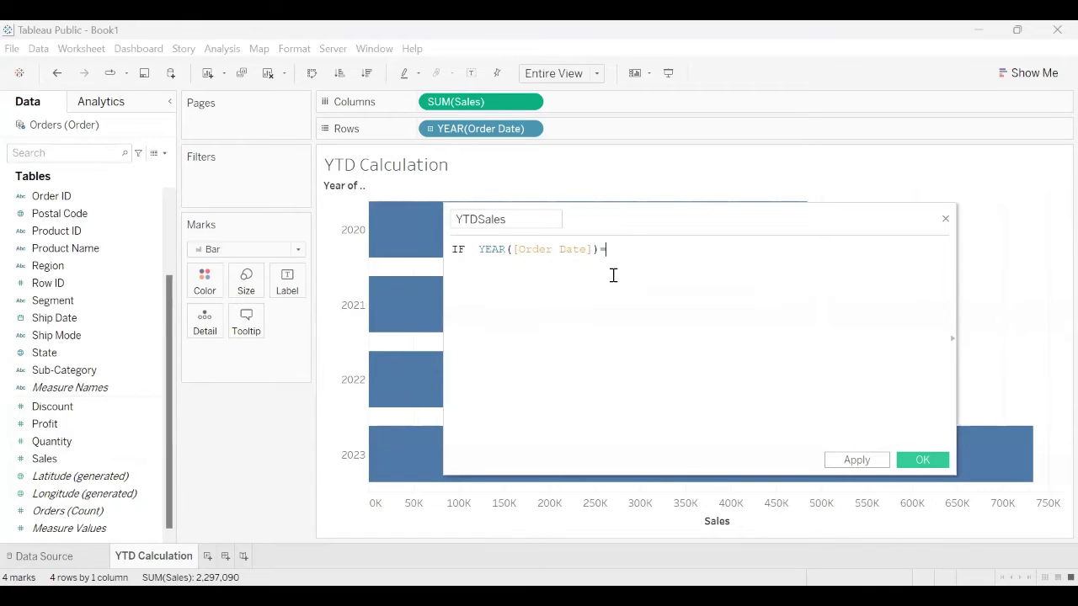
pyautogui.write('y')
pyautogui.press('Return')
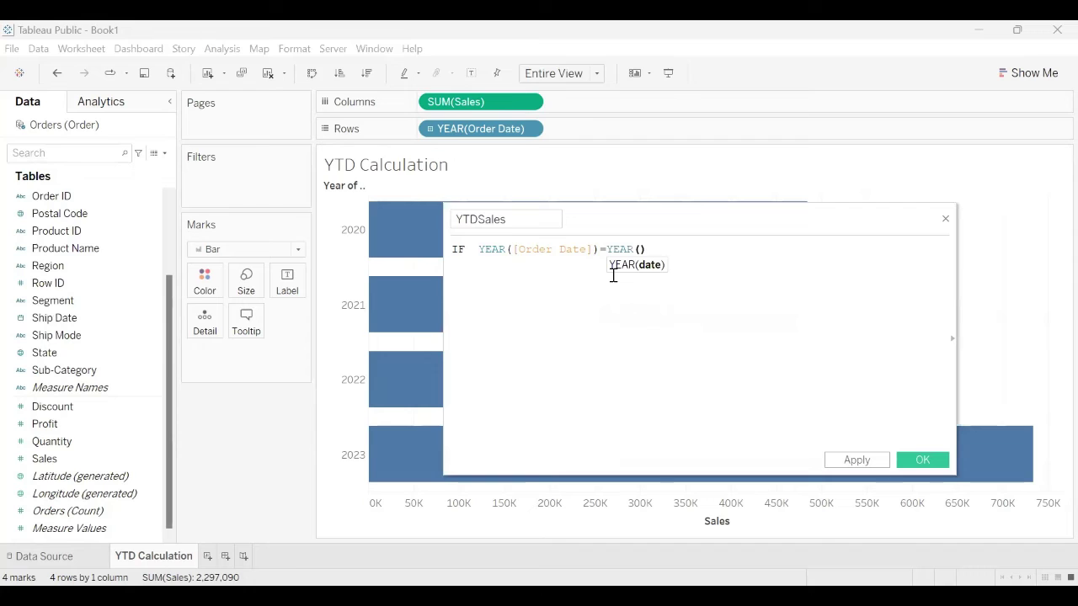
pyautogui.write('TODAY())')
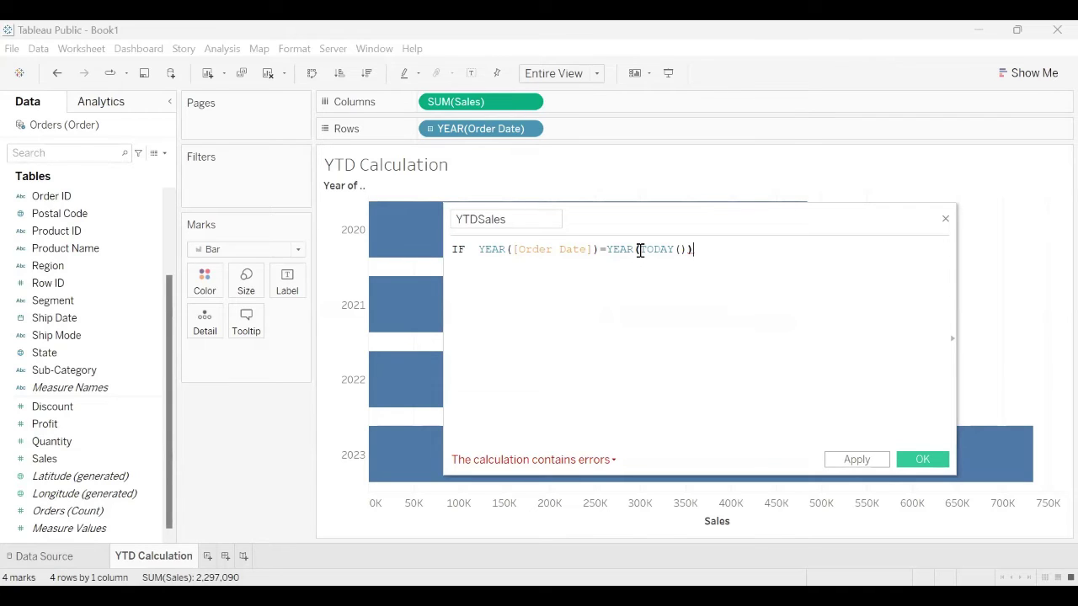
pyautogui.moveTo(606, 249); pyautogui.dragTo(678, 252)
pyautogui.moveTo(486, 250); pyautogui.dragTo(595, 249)
pyautogui.click(535, 282)
pyautogui.moveTo(478, 251); pyautogui.dragTo(486, 253)
# Extend the YTDSales formula with the second condition AND [Order Date]<=TODAY() on new lines.
pyautogui.click(720, 248)
pyautogui.press('Return')
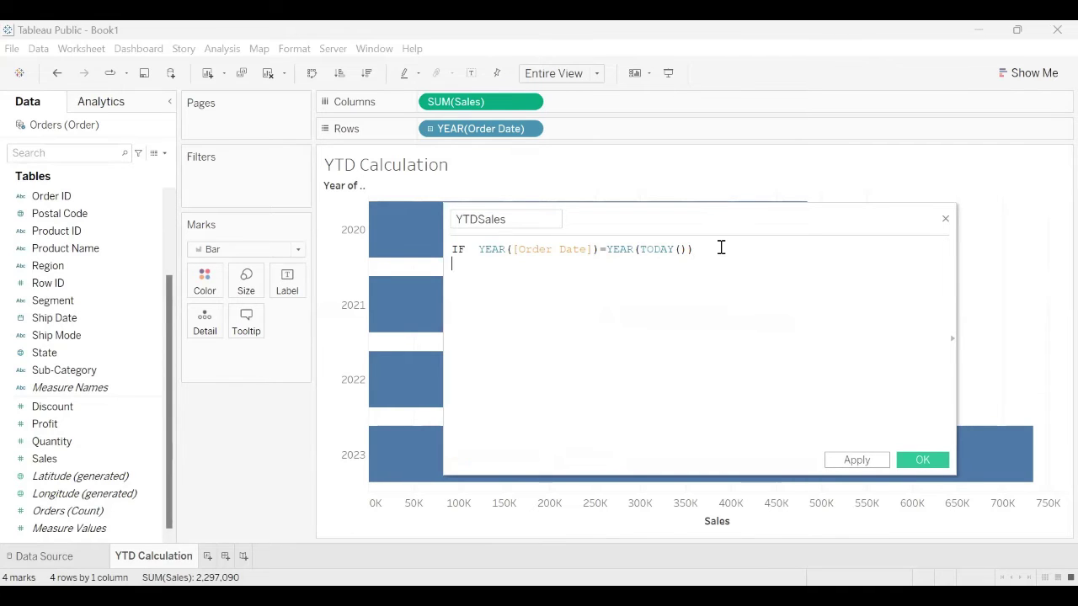
pyautogui.write('an')
pyautogui.press('Return')
pyautogui.press('Return')
pyautogui.write('or')
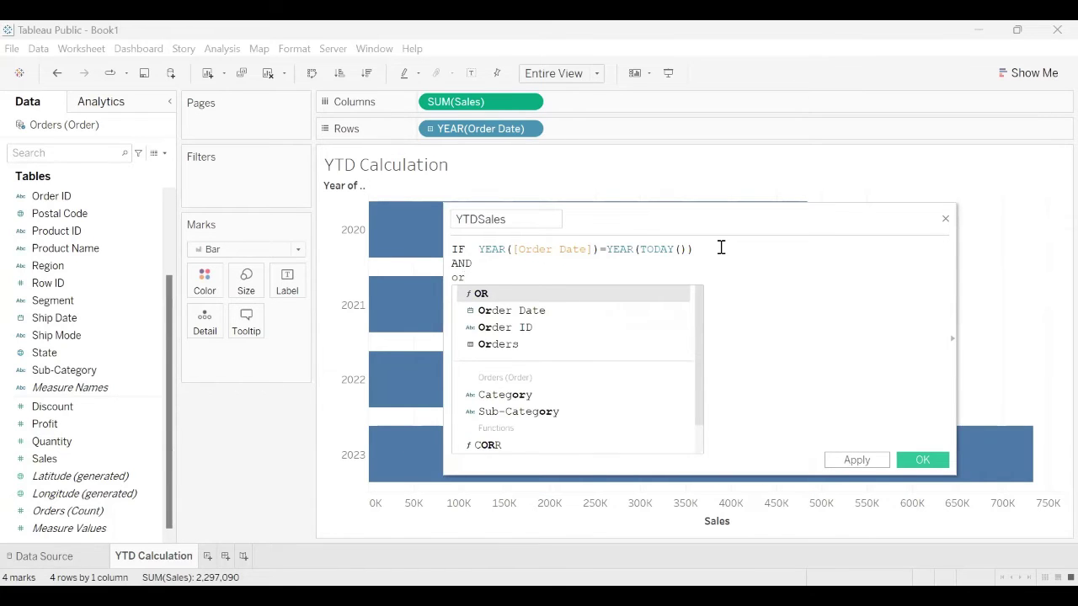
pyautogui.press('Down')
pyautogui.press('Return')
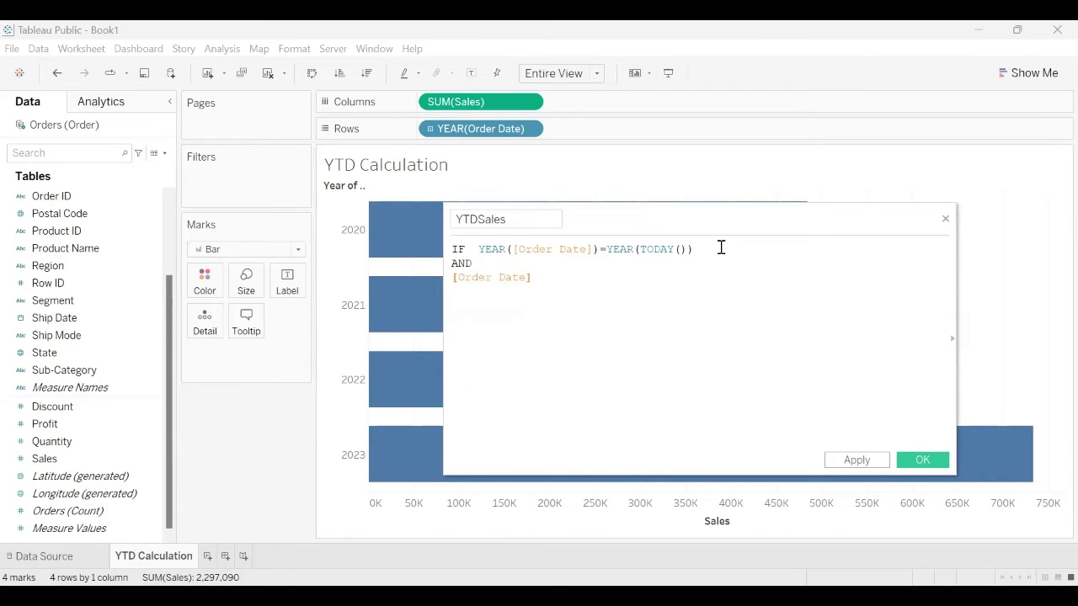
pyautogui.write('<=t')
pyautogui.press('Down')
pyautogui.press('Down')
pyautogui.press('Return')
pyautogui.press('Return')
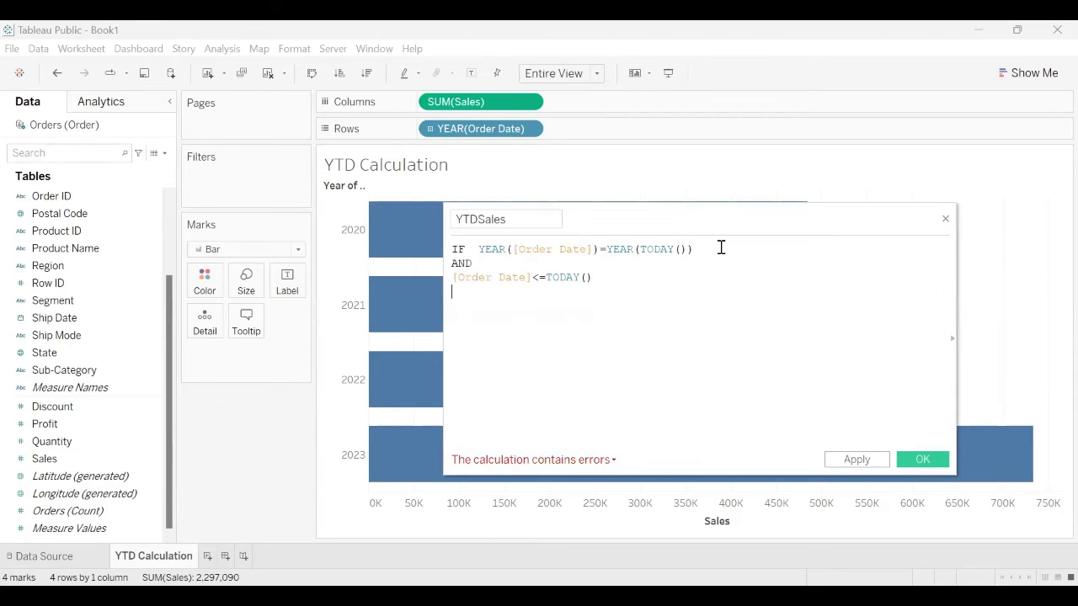
# Complete the YTDSales formula with THEN [Sales] and END, and save the calculated field.
pyautogui.write('t')
pyautogui.press('Down')
pyautogui.press('Return')
pyautogui.write('s')
pyautogui.press('Return')
pyautogui.press('Return')
pyautogui.write('en')
pyautogui.press('Return')
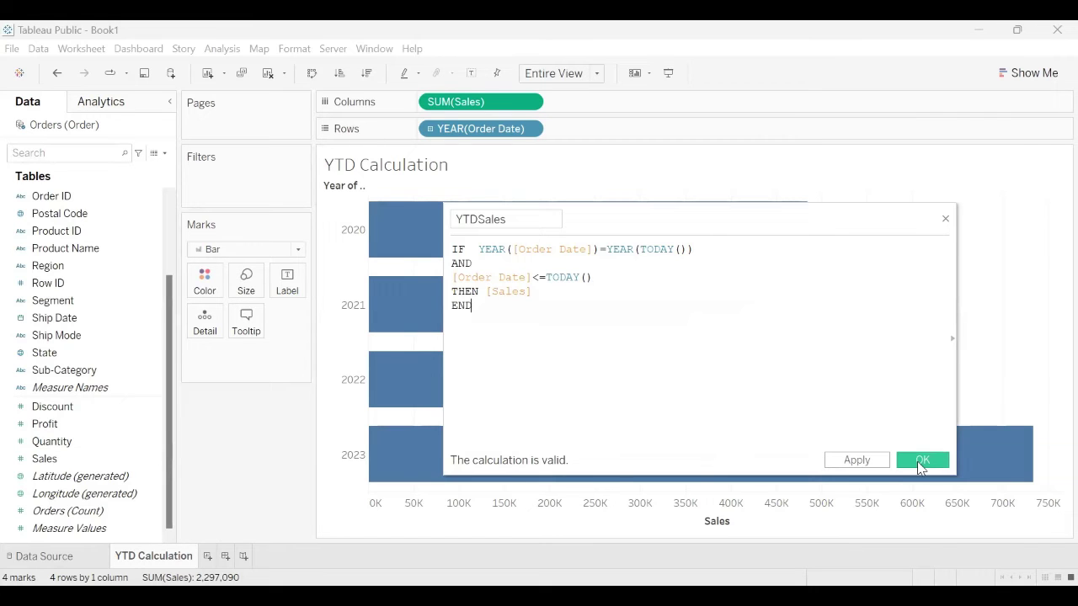
pyautogui.click(921, 463)
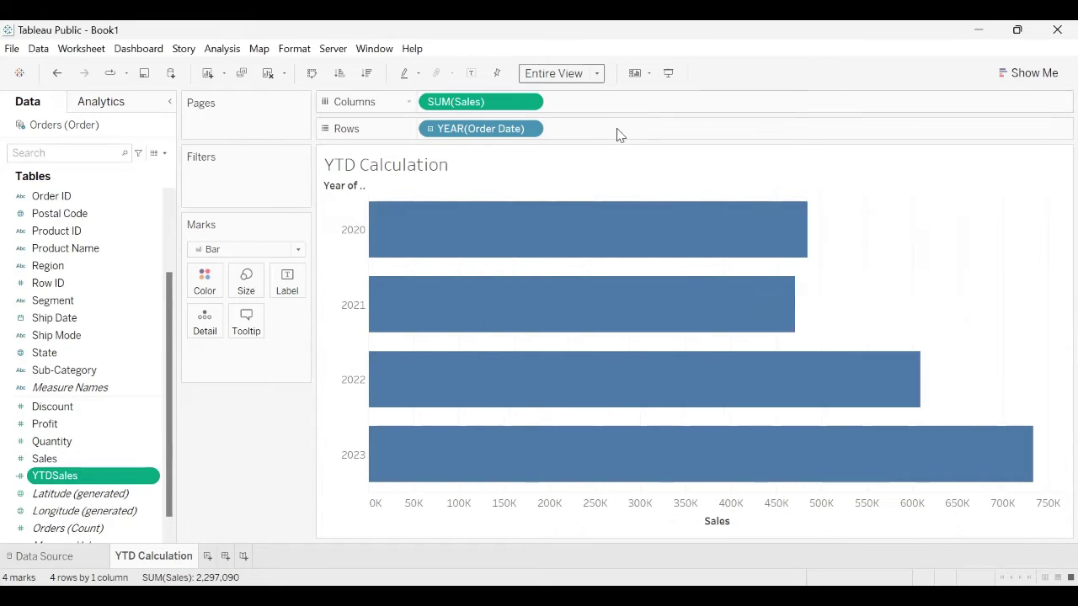
# Convert the chart to a text table of Sales and YTDSales, with order years as rows and the measures as columns.
pyautogui.click(1022, 77)
pyautogui.click(938, 120)
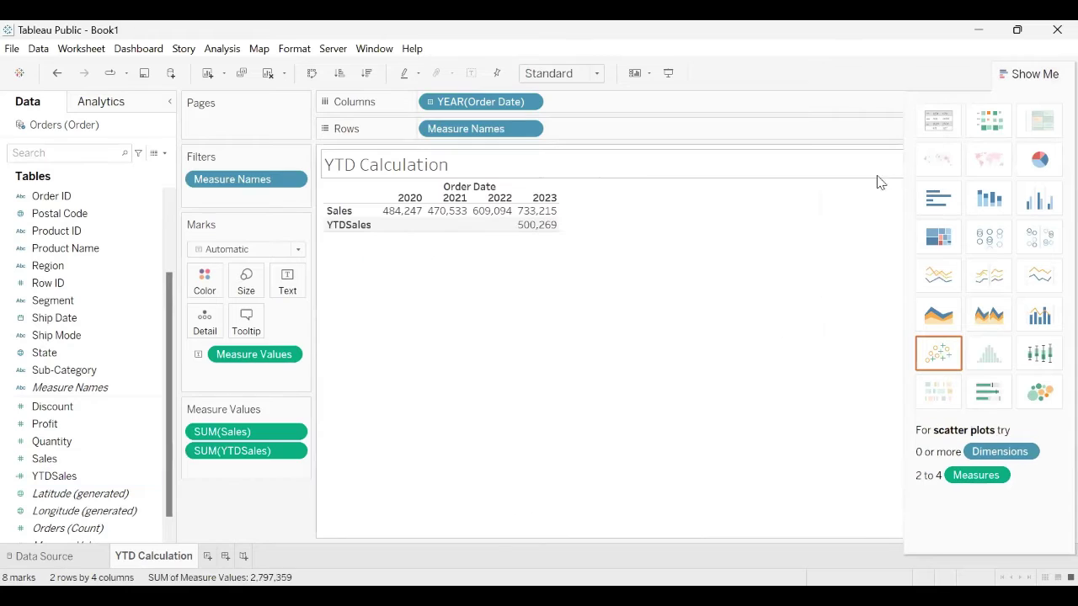
pyautogui.click(311, 73)
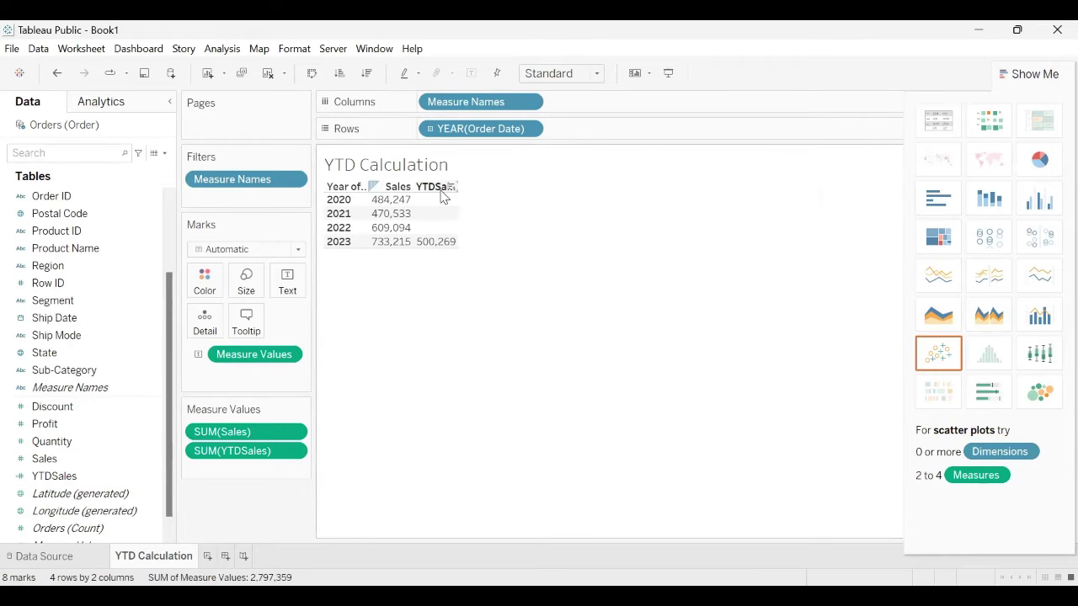
pyautogui.moveTo(437, 249)
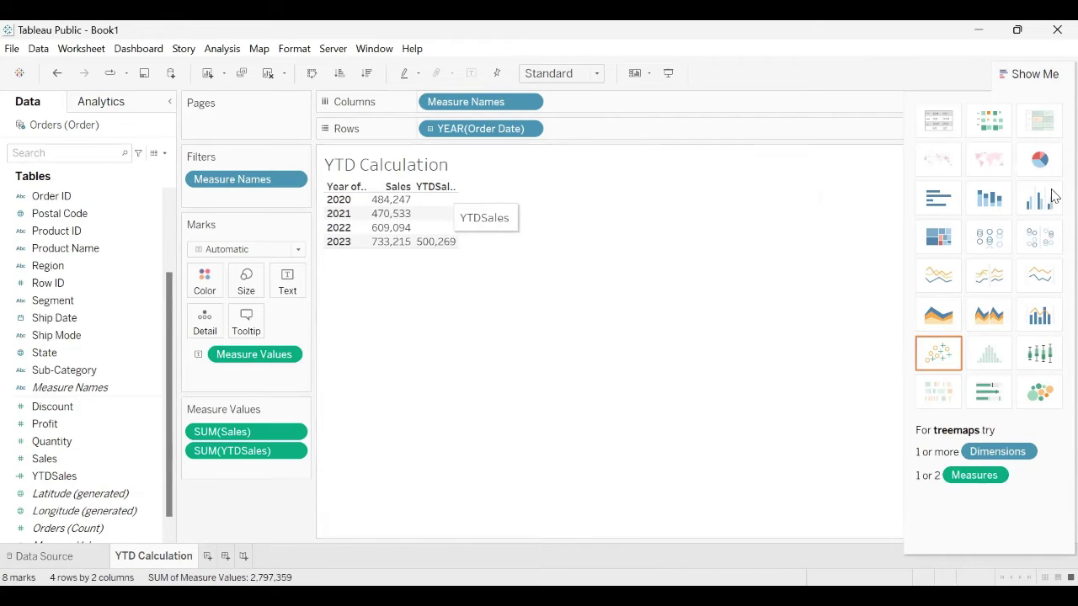
pyautogui.click(1028, 78)
pyautogui.moveTo(435, 245)
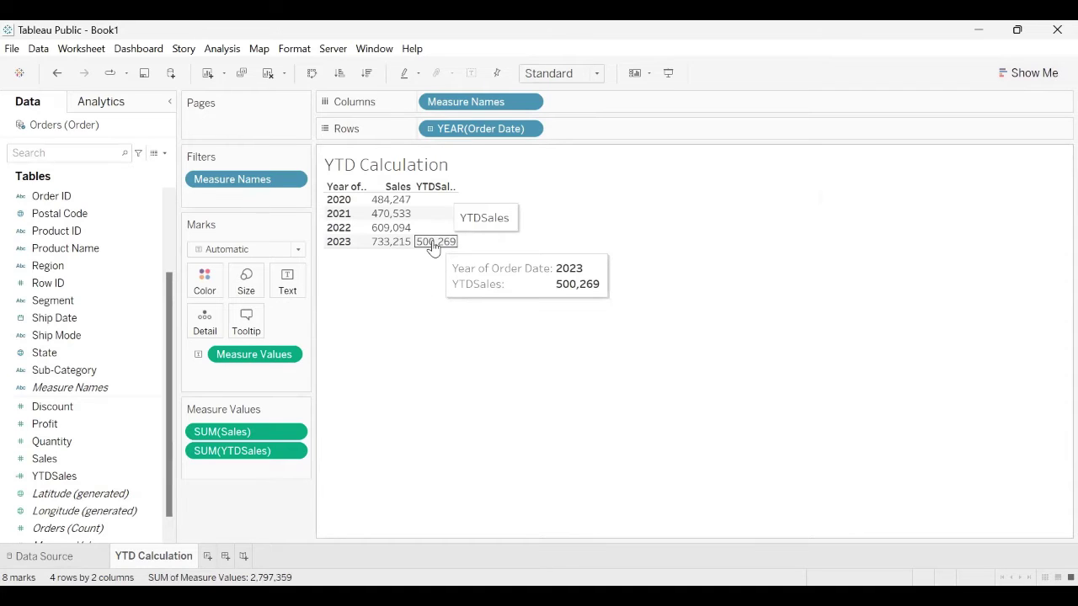
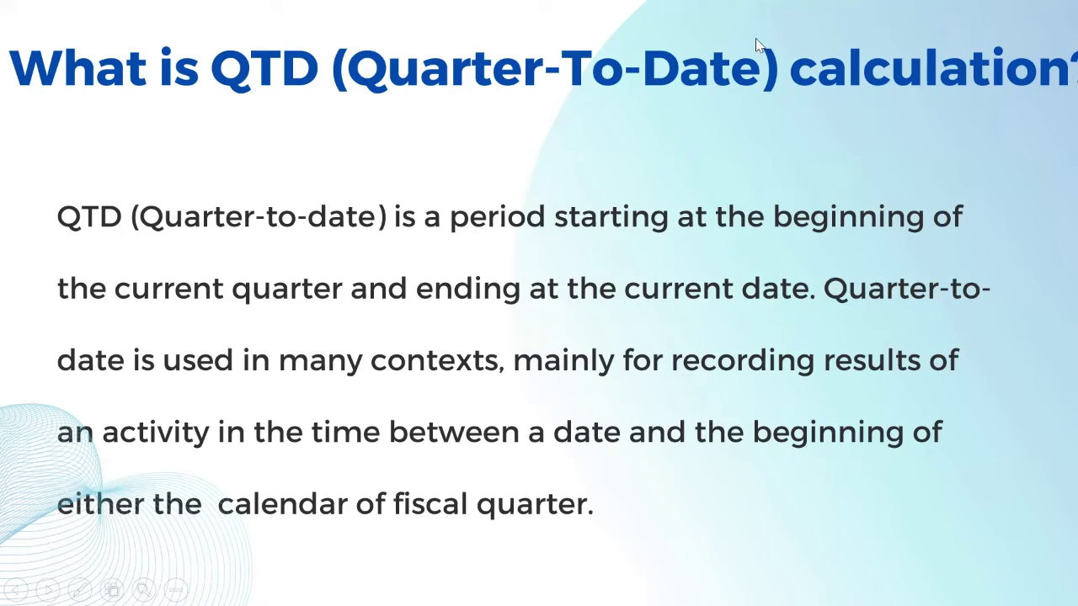
pyautogui.hotkey('ctrl', 'p')
pyautogui.moveTo(375, 242); pyautogui.dragTo(934, 244)
pyautogui.moveTo(101, 321); pyautogui.dragTo(318, 320)
pyautogui.moveTo(408, 318); pyautogui.dragTo(763, 311)
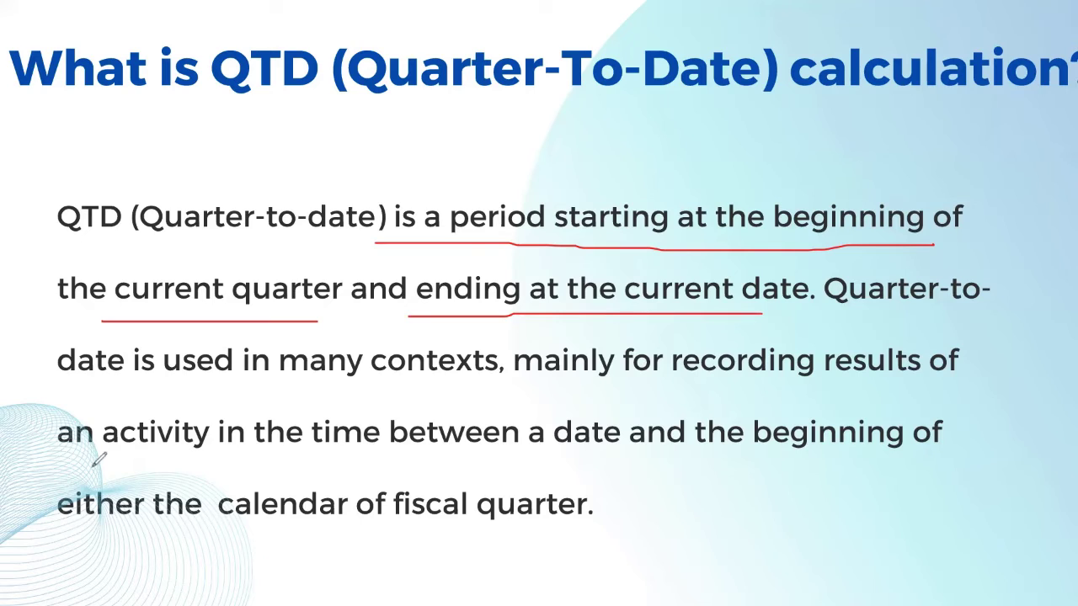
pyautogui.moveTo(93, 464)
pyautogui.mouseDown()
pyautogui.moveTo(639, 472)
pyautogui.moveTo(916, 452)
pyautogui.mouseUp()
pyautogui.moveTo(111, 536)
pyautogui.mouseDown()
pyautogui.moveTo(327, 551)
pyautogui.moveTo(507, 531)
pyautogui.mouseUp()
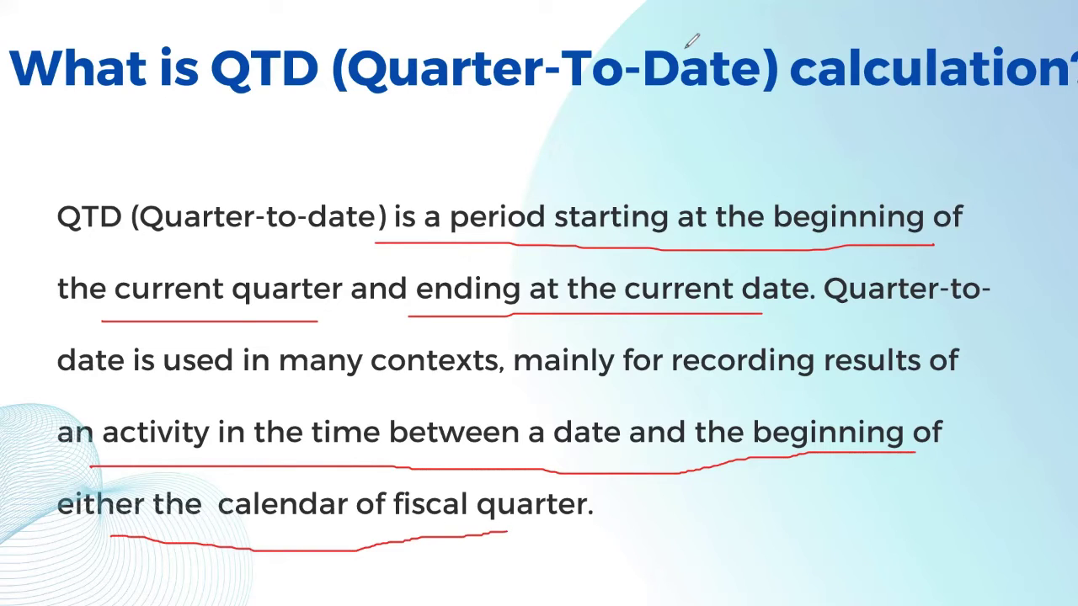
pyautogui.press('e')
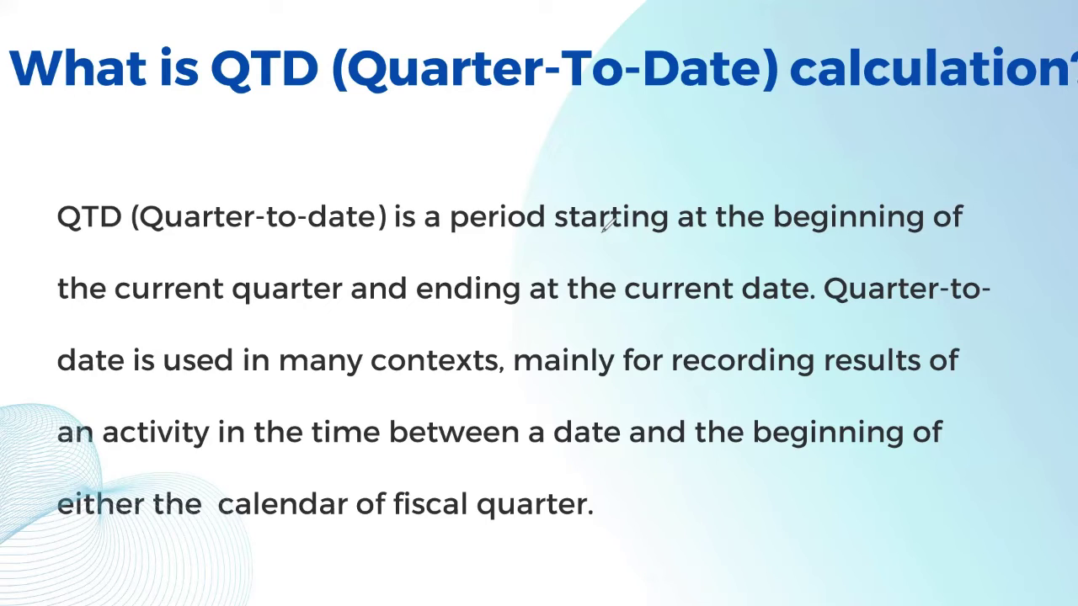
pyautogui.moveTo(581, 244); pyautogui.dragTo(923, 244)
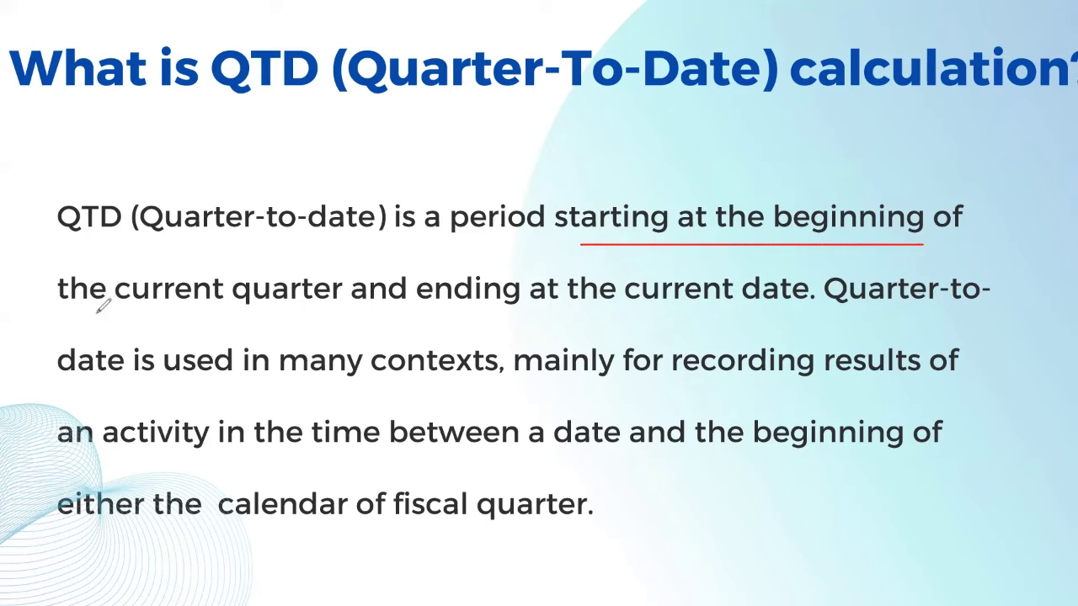
pyautogui.moveTo(103, 307); pyautogui.dragTo(232, 306)
pyautogui.moveTo(322, 300); pyautogui.dragTo(586, 306)
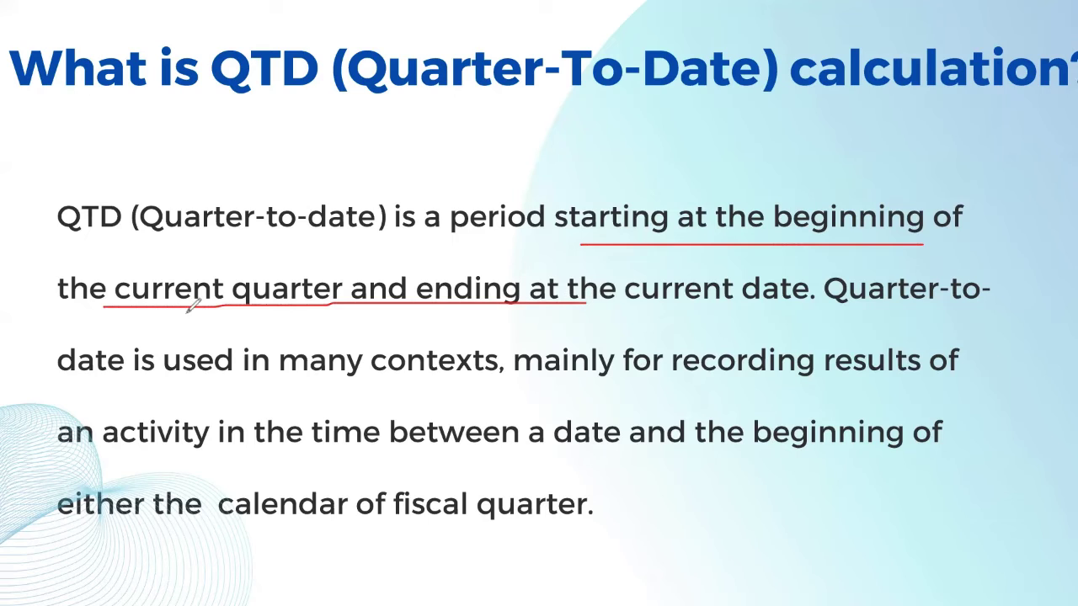
pyautogui.press('e')
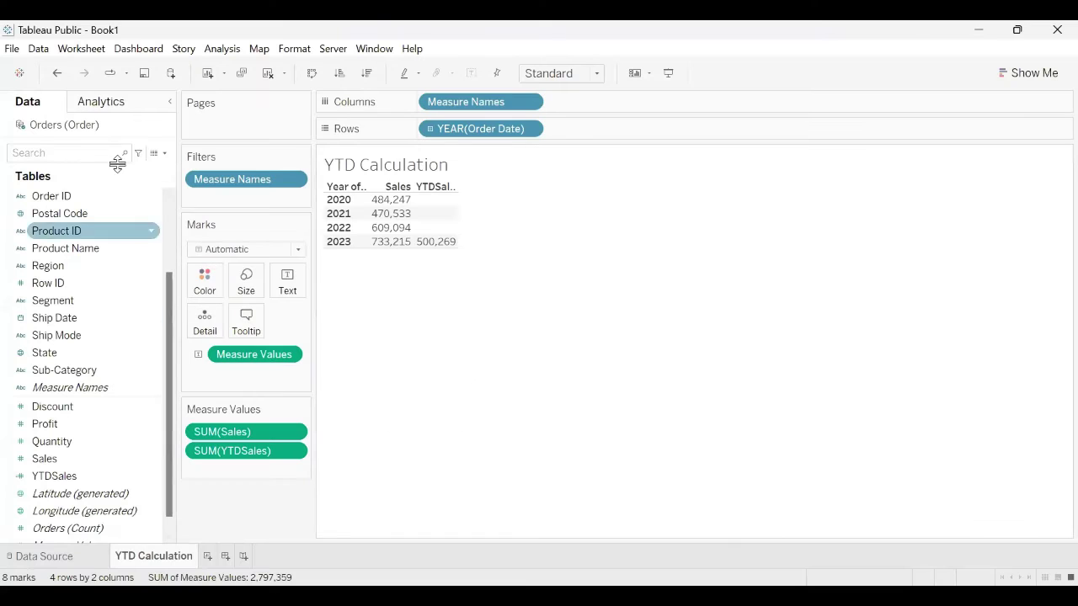
# Add a new worksheet and rename it QTD Calculation.
pyautogui.click(164, 153)
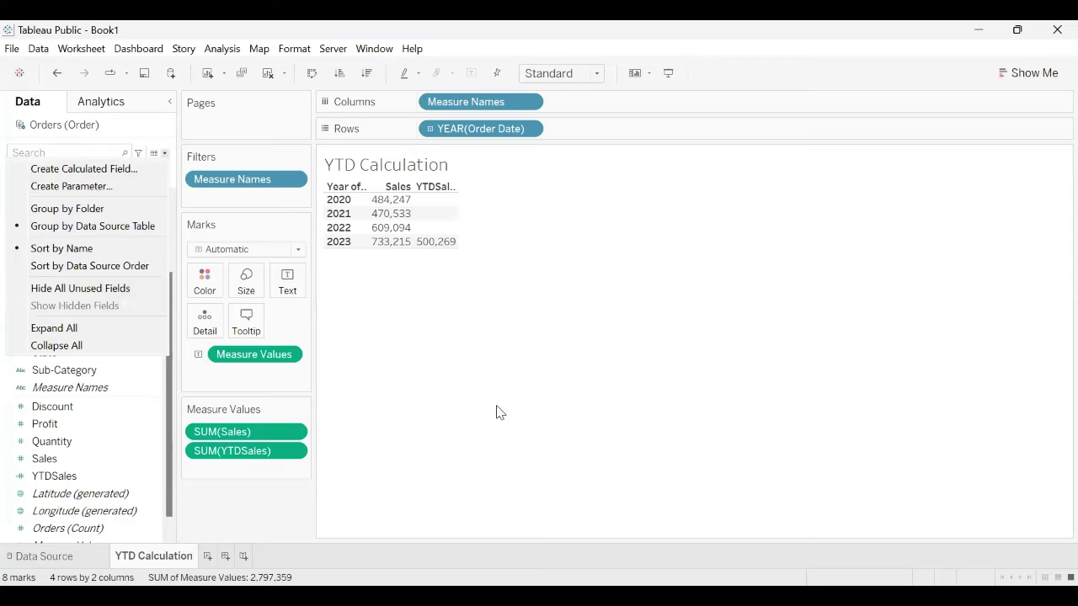
pyautogui.click(225, 560)
pyautogui.click(208, 561)
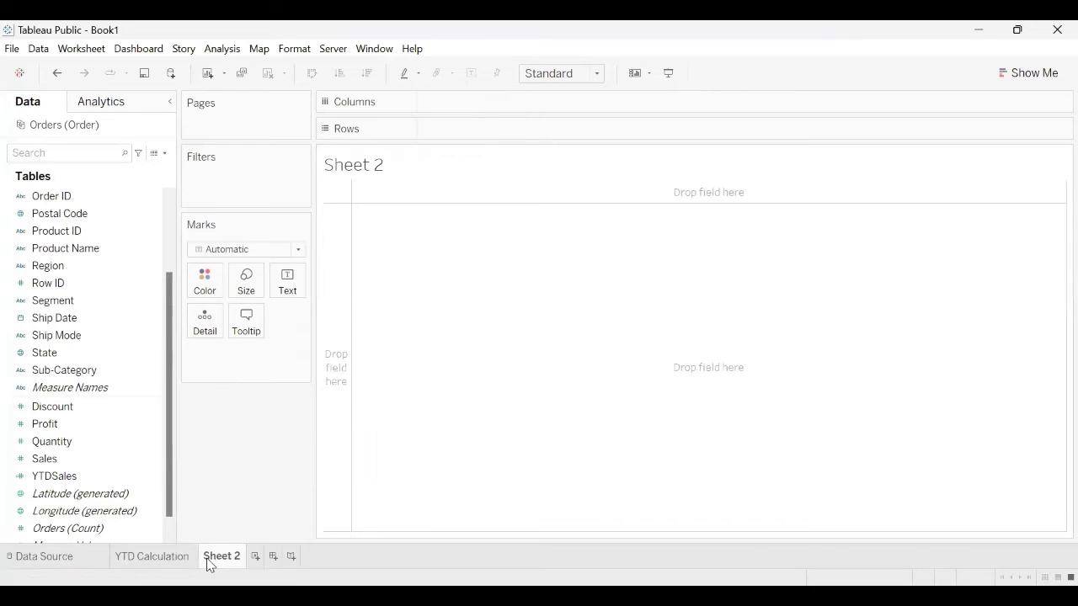
pyautogui.rightClick(217, 560)
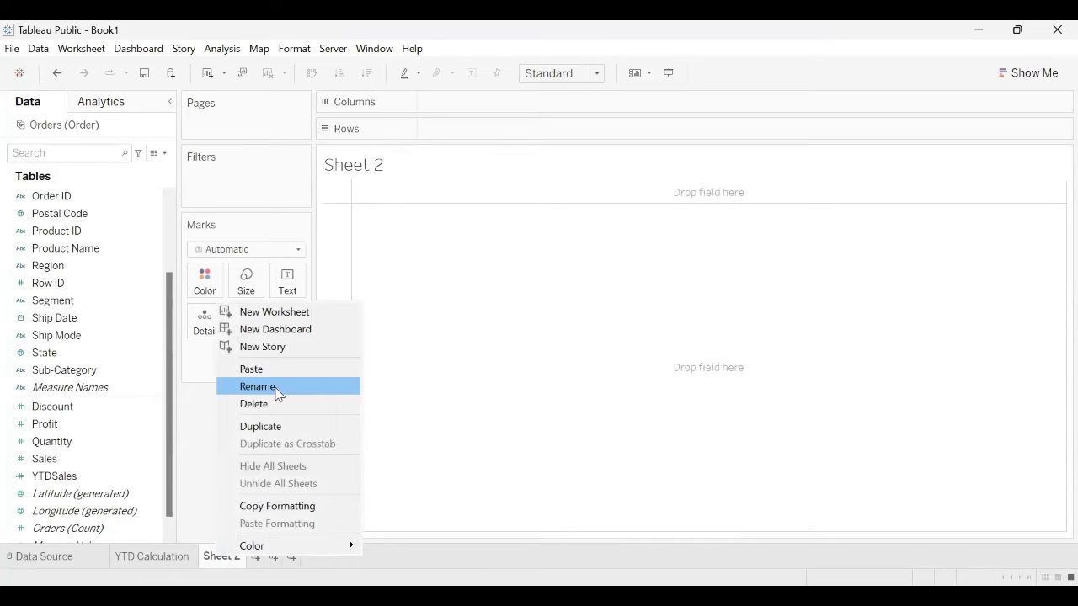
pyautogui.click(277, 390)
pyautogui.write('OTD C')
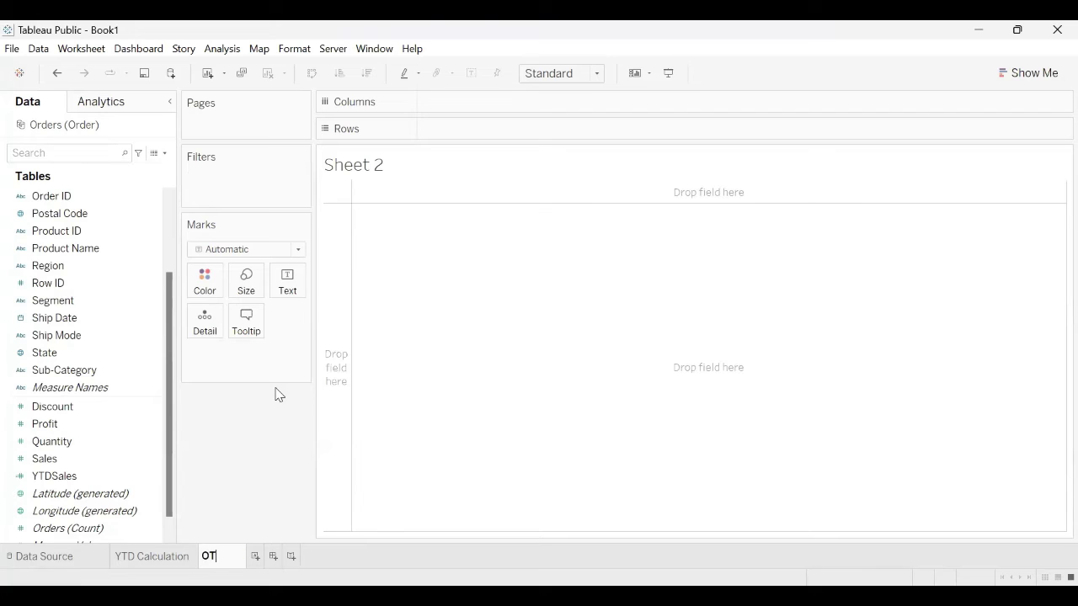
pyautogui.press('BackSpace')
pyautogui.press('BackSpace')
pyautogui.press('BackSpace')
pyautogui.press('BackSpace')
pyautogui.press('BackSpace')
pyautogui.write('QTD Calculation')
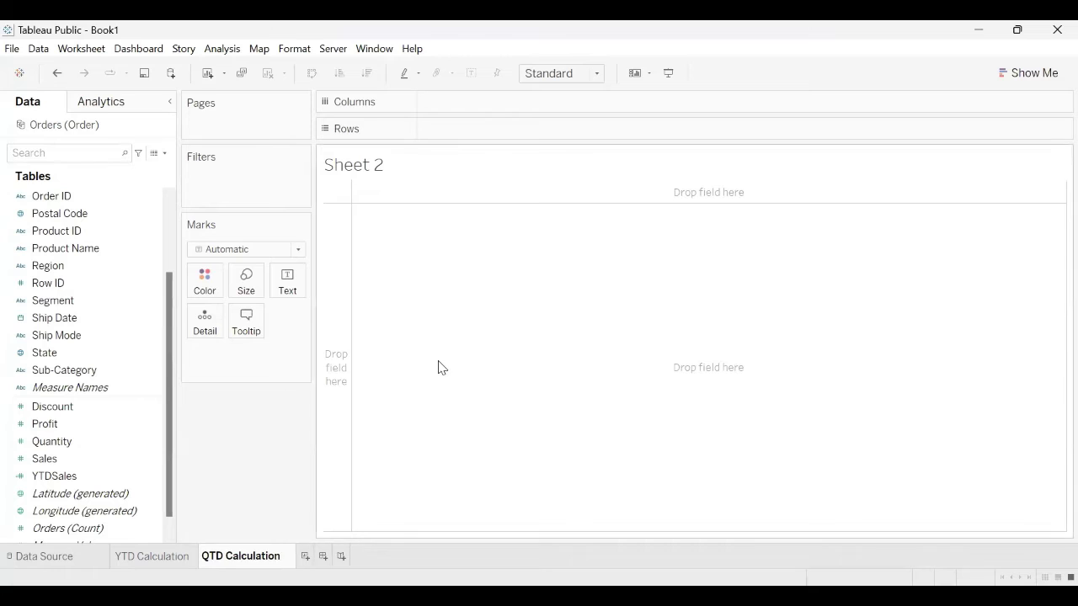
pyautogui.press('Return')
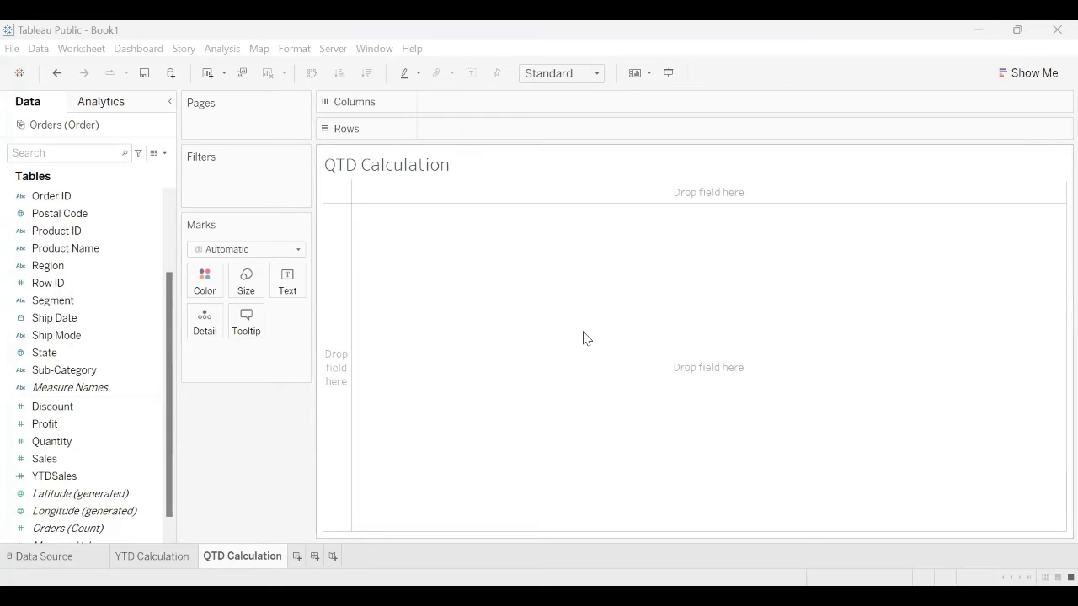
# Place Order Date on the rows of the QTD Calculation sheet and expand it from year to quarter.
pyautogui.click(165, 153)
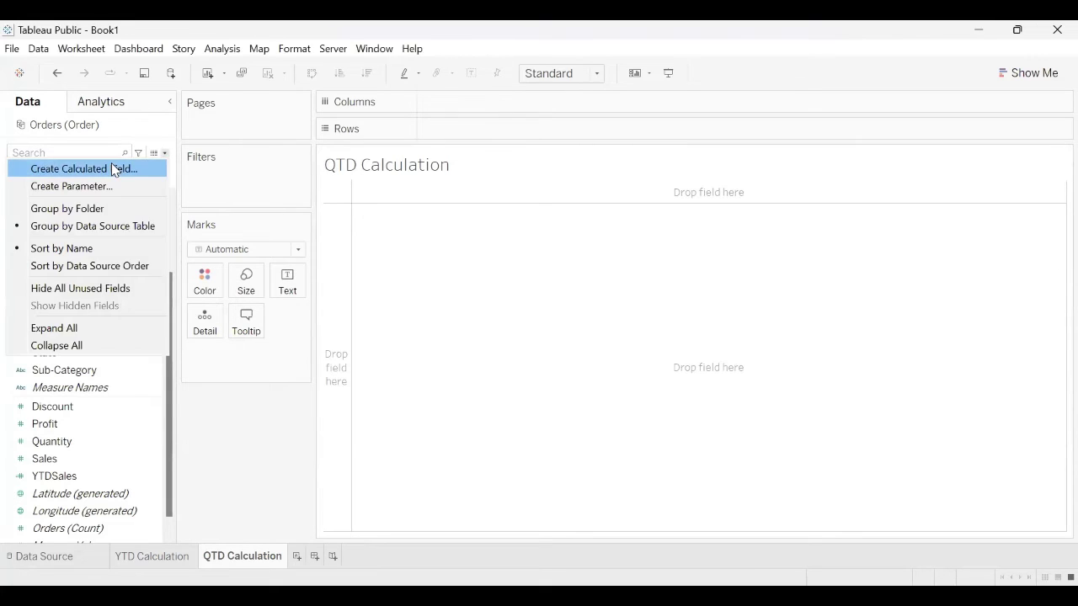
pyautogui.click(575, 368)
pyautogui.scroll(3, 62, 334)
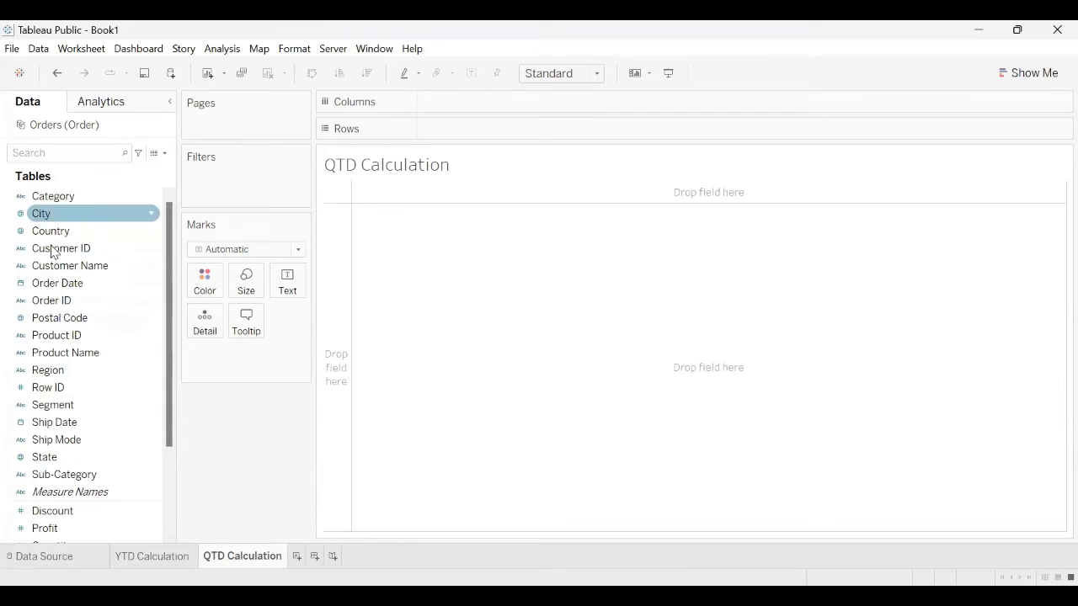
pyautogui.click(67, 283)
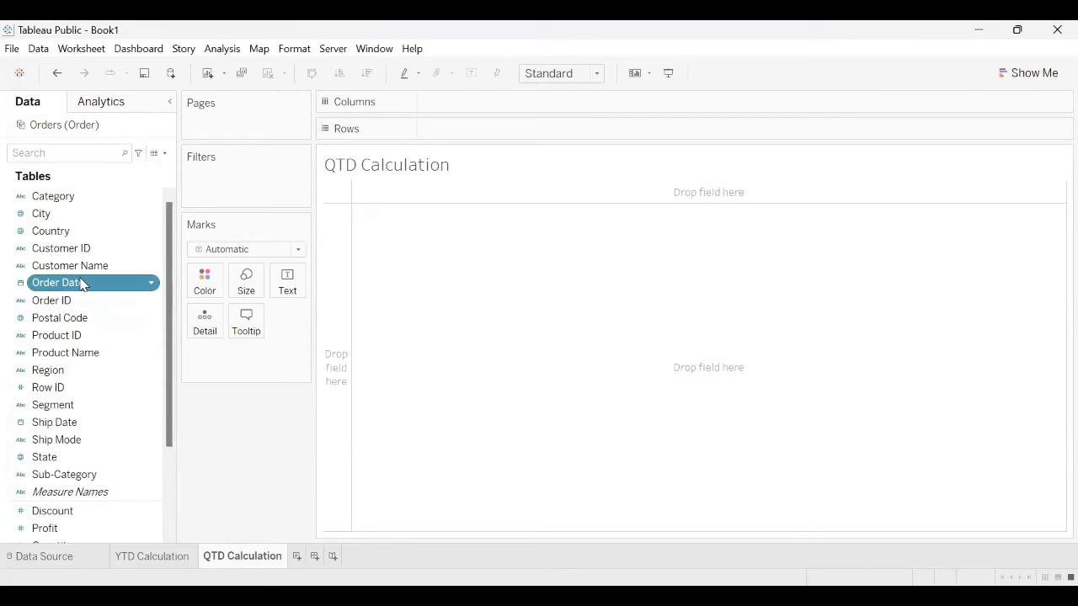
pyautogui.moveTo(444, 139); pyautogui.dragTo(442, 133)
pyautogui.click(428, 128)
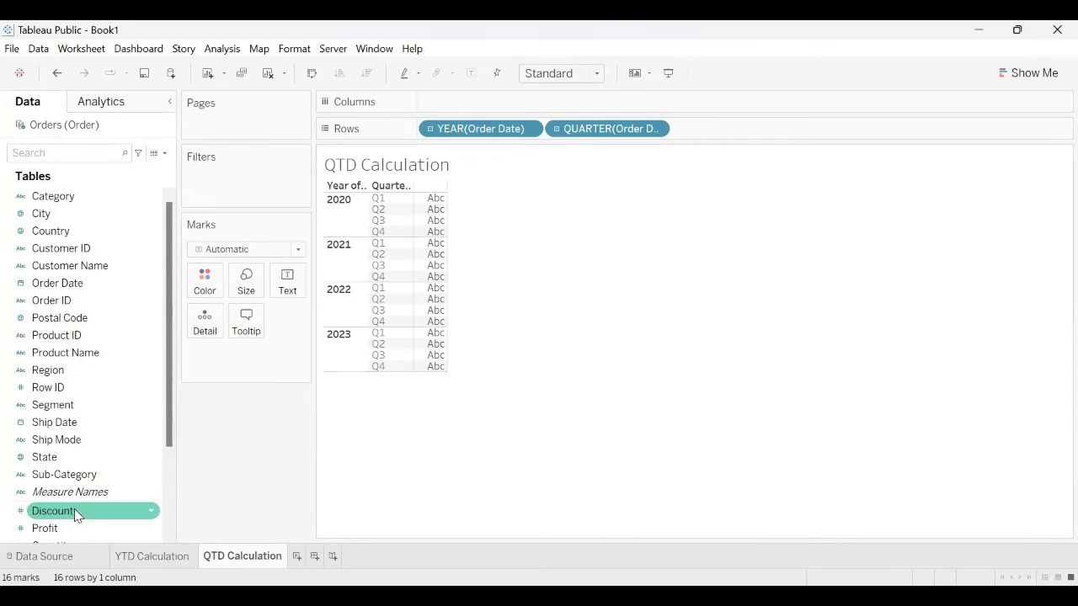
# Add Sales to the table as the values for each year and quarter.
pyautogui.scroll(-3, 67, 472)
pyautogui.click(50, 444)
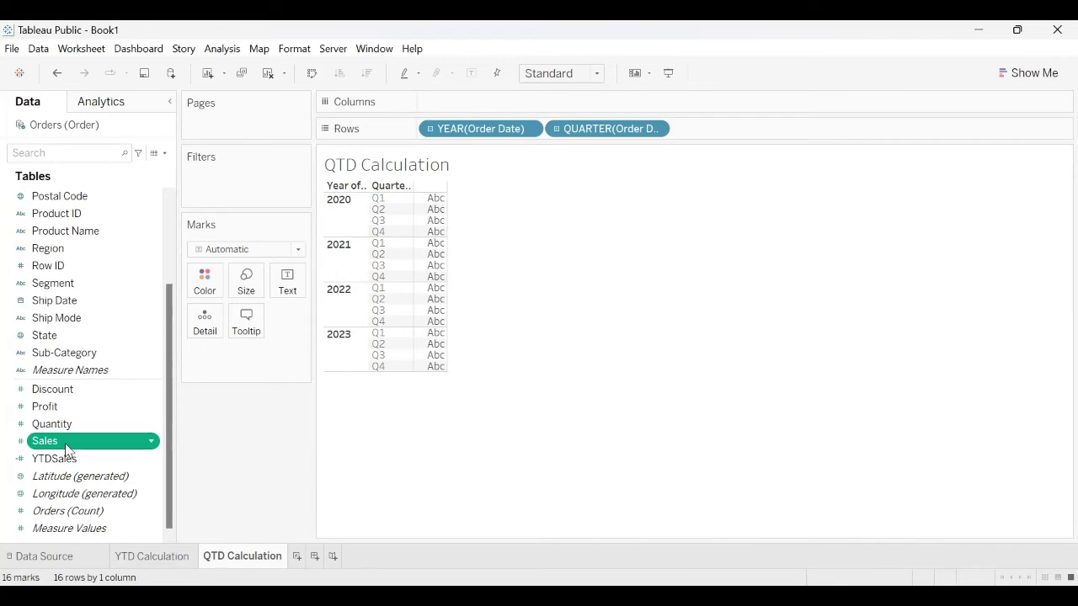
pyautogui.moveTo(436, 300); pyautogui.dragTo(434, 299)
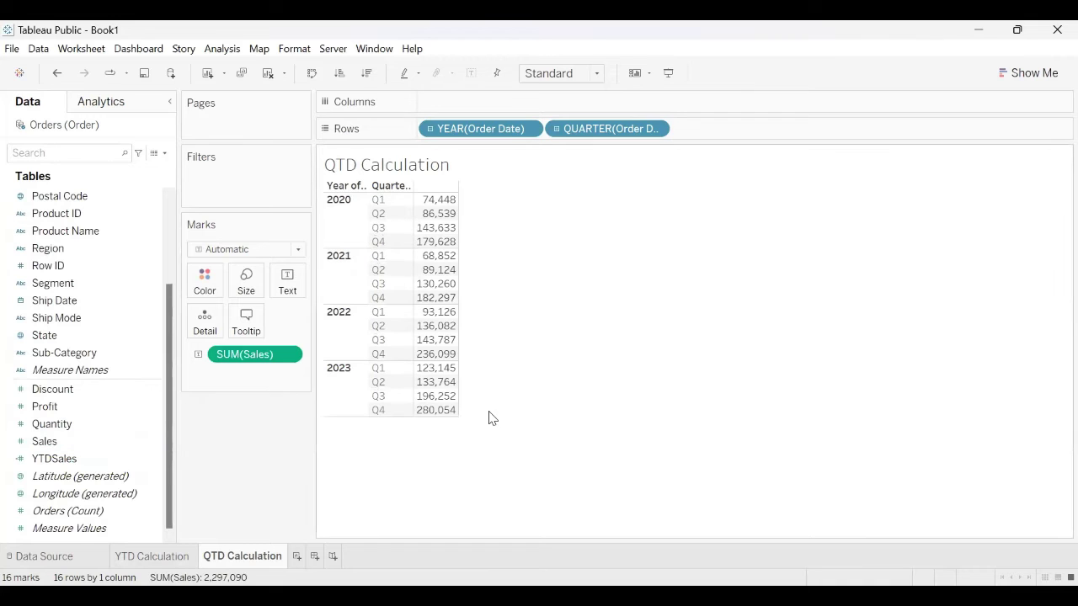
# Create a calculated field named QTD Sales and begin its formula with IF.
pyautogui.rightClick(143, 175)
pyautogui.click(132, 168)
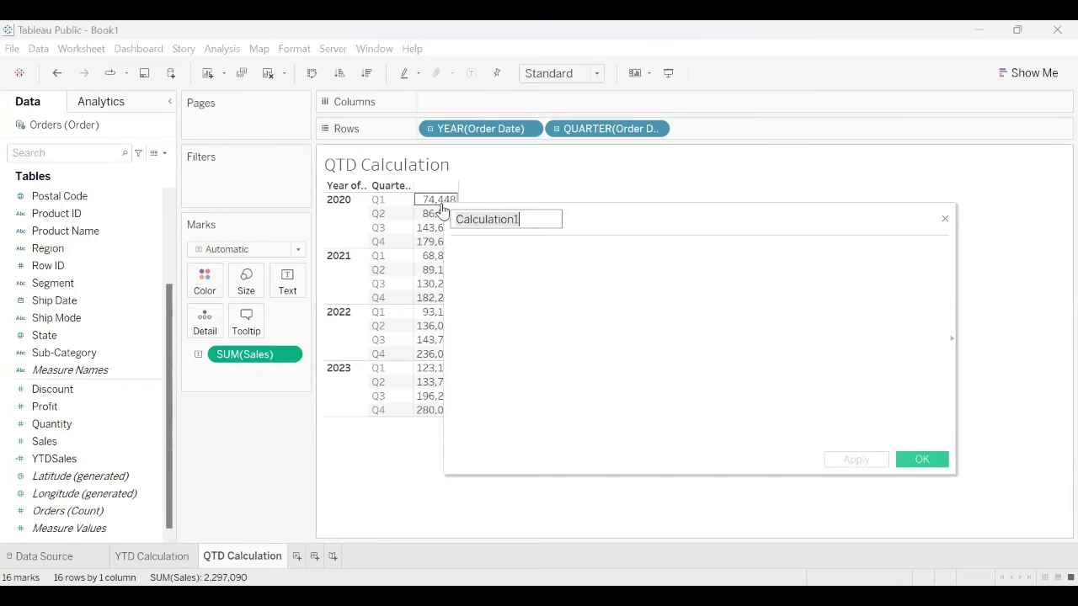
pyautogui.write('QTD Sales')
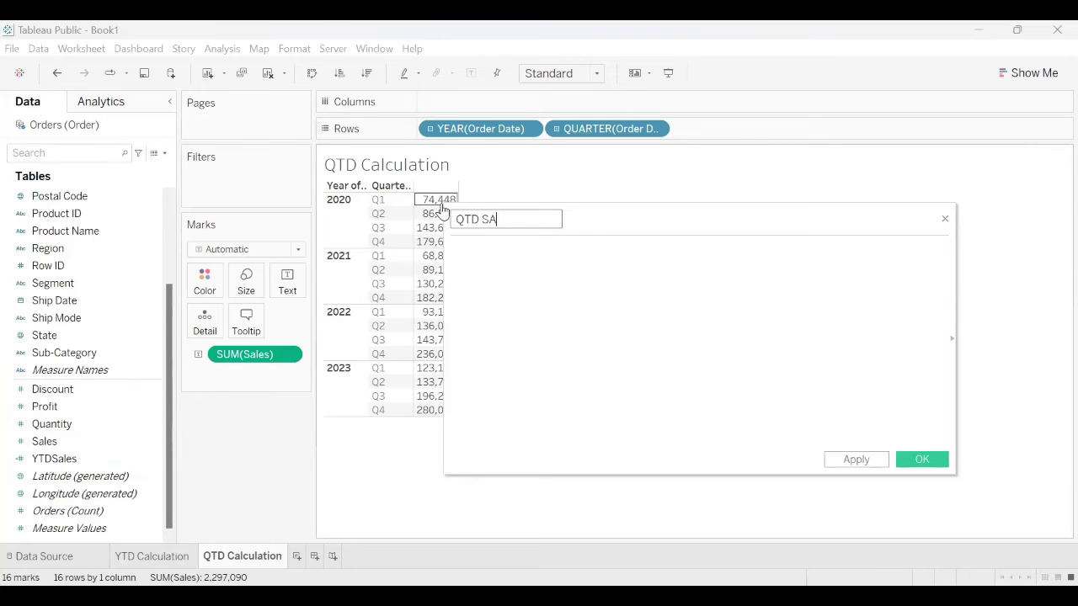
pyautogui.click(621, 316)
pyautogui.write('i')
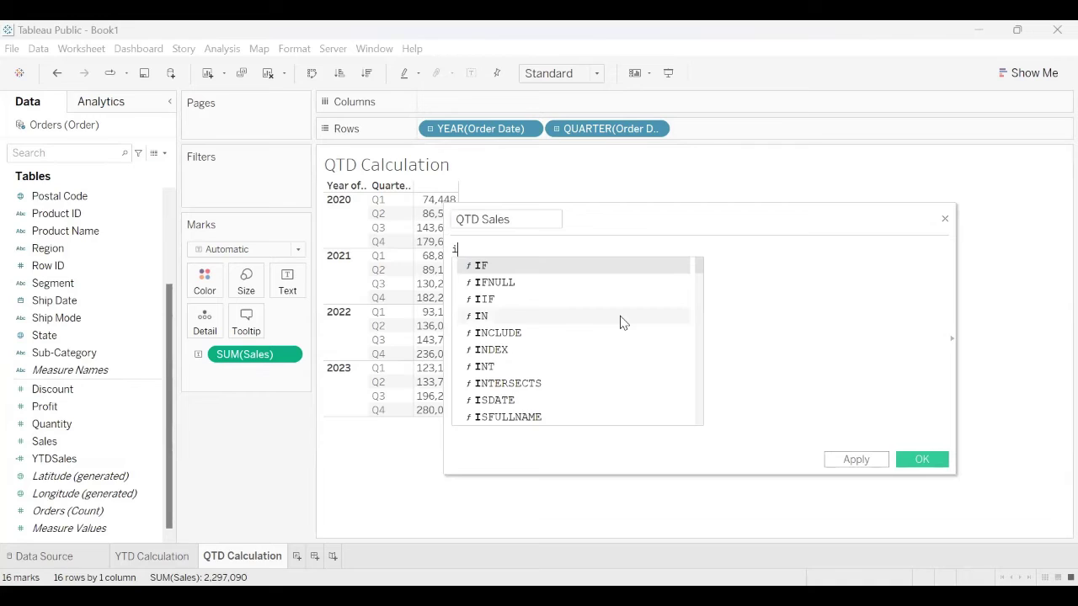
pyautogui.write('f')
pyautogui.press('Return')
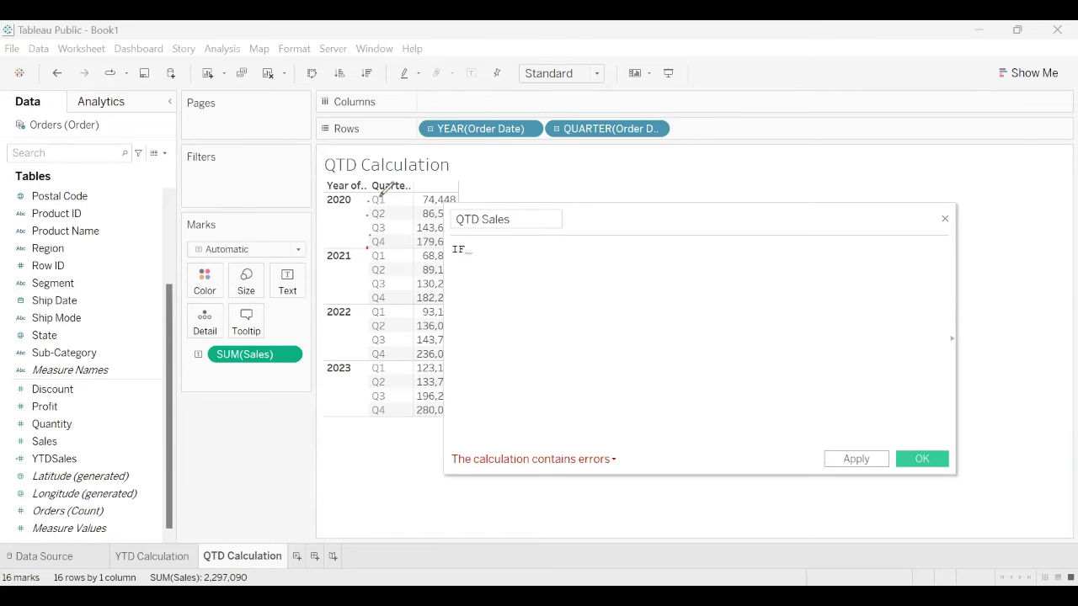
# Move the QTD Sales calculation editor clear of the quarterly sales table.
pyautogui.moveTo(378, 199)
pyautogui.mouseDown()
pyautogui.moveTo(463, 172)
pyautogui.moveTo(498, 147)
pyautogui.moveTo(504, 173)
pyautogui.moveTo(486, 172)
pyautogui.moveTo(537, 134)
pyautogui.moveTo(518, 145)
pyautogui.moveTo(610, 141)
pyautogui.moveTo(695, 112)
pyautogui.moveTo(694, 139)
pyautogui.moveTo(730, 115)
pyautogui.moveTo(751, 133)
pyautogui.moveTo(778, 124)
pyautogui.mouseUp()
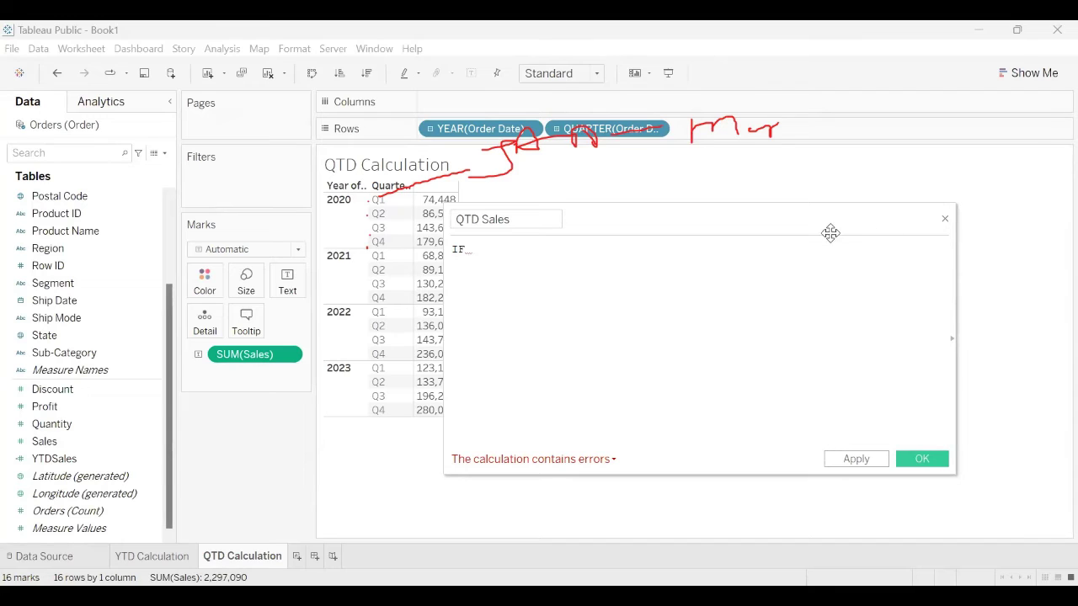
pyautogui.moveTo(832, 225); pyautogui.dragTo(933, 299)
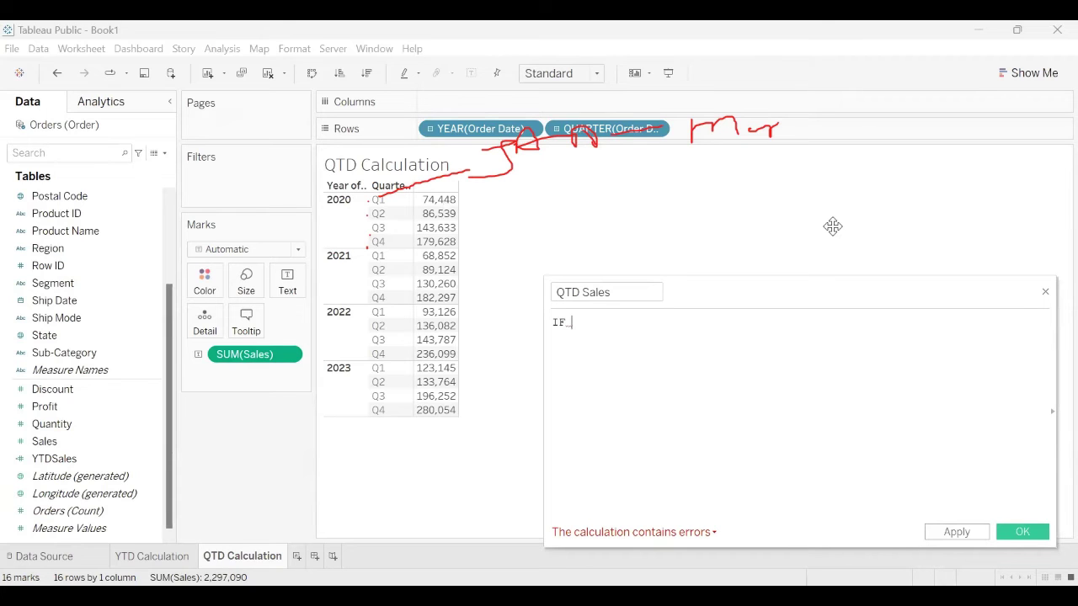
pyautogui.press('Delete')
pyautogui.moveTo(458, 200); pyautogui.dragTo(541, 183)
pyautogui.press('Delete')
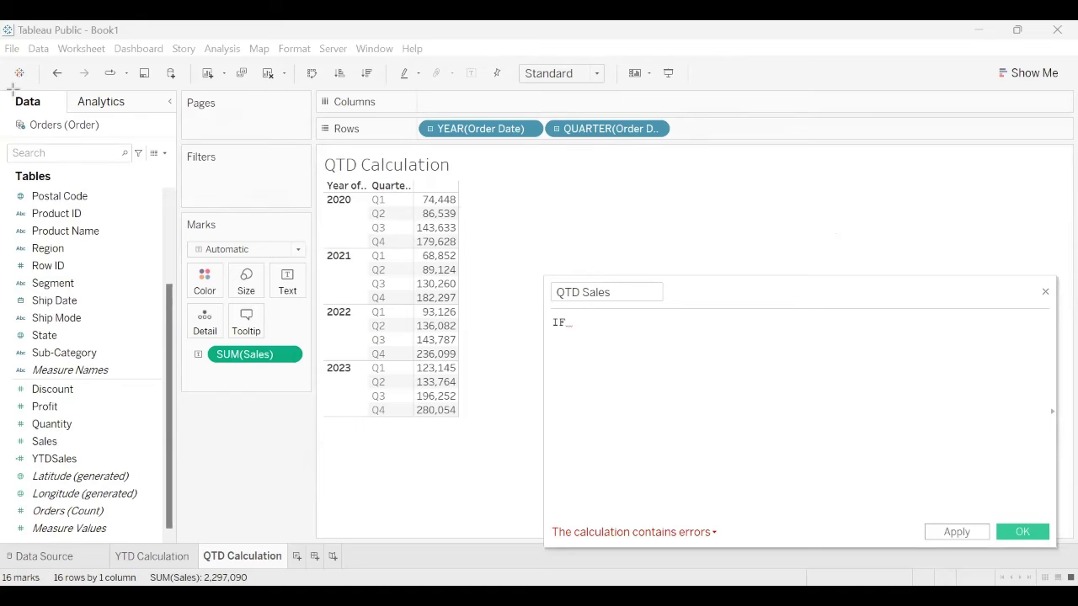
pyautogui.click(602, 156)
pyautogui.write('Q1')
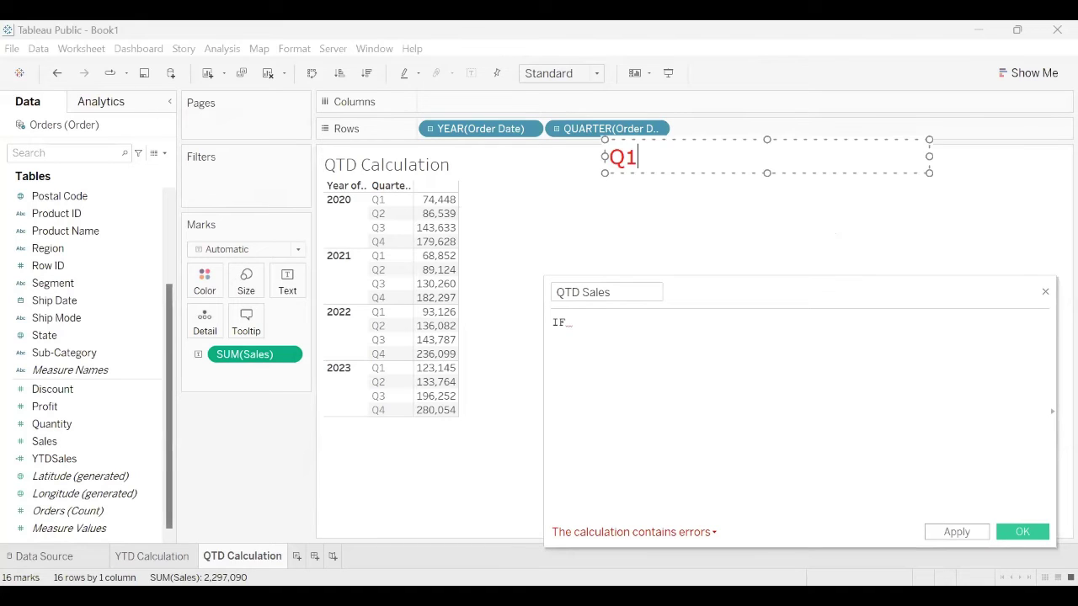
pyautogui.write('- Jan, Feb')
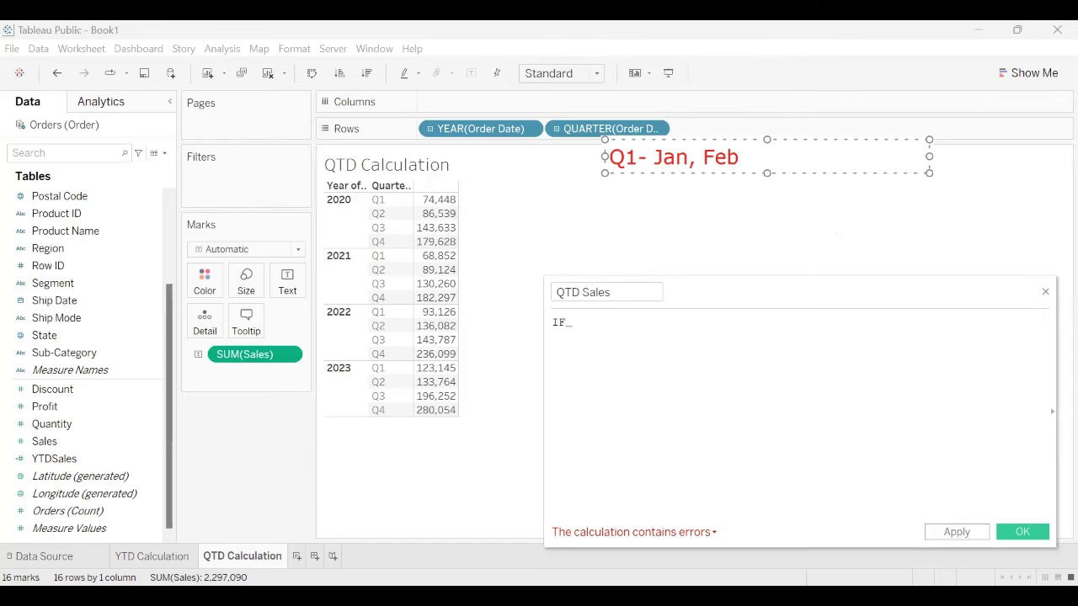
pyautogui.write(', March')
pyautogui.press('Return')
pyautogui.write('Q2- A')
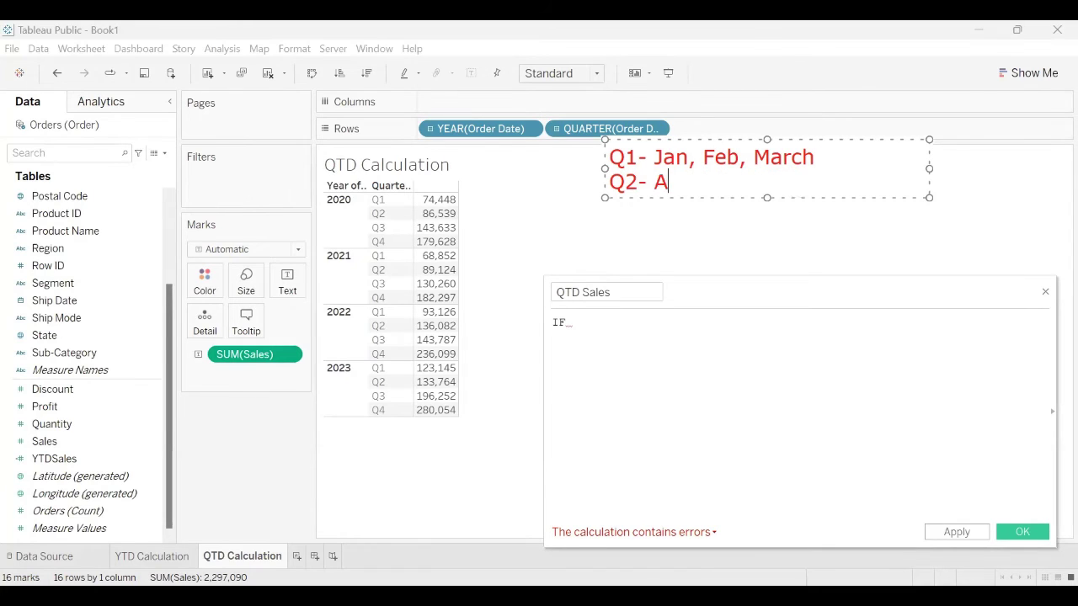
pyautogui.write('pril-May')
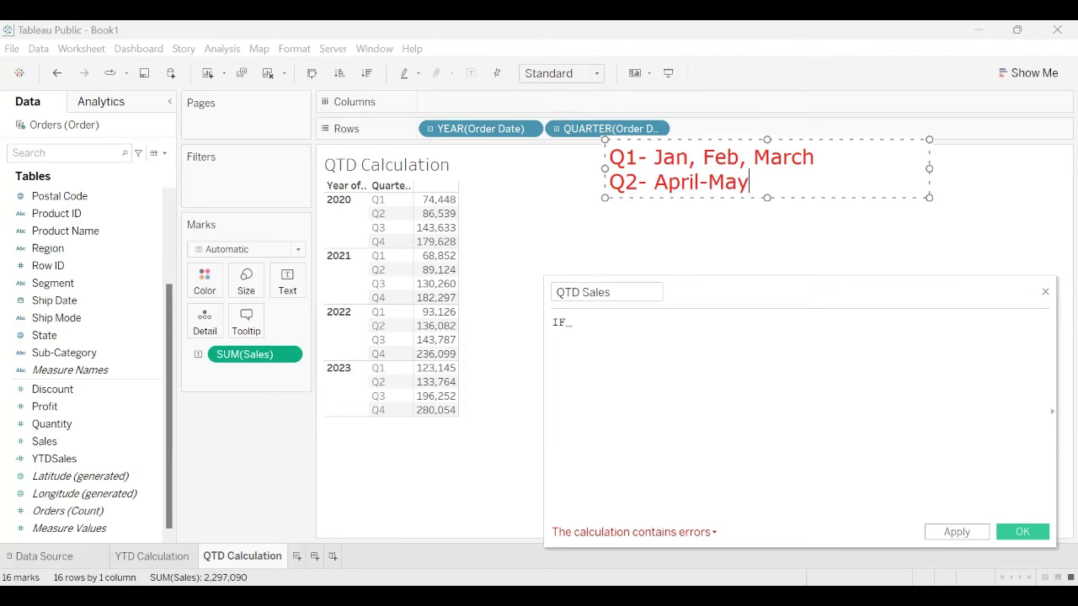
pyautogui.write('-June')
pyautogui.press('Return')
pyautogui.write('Q')
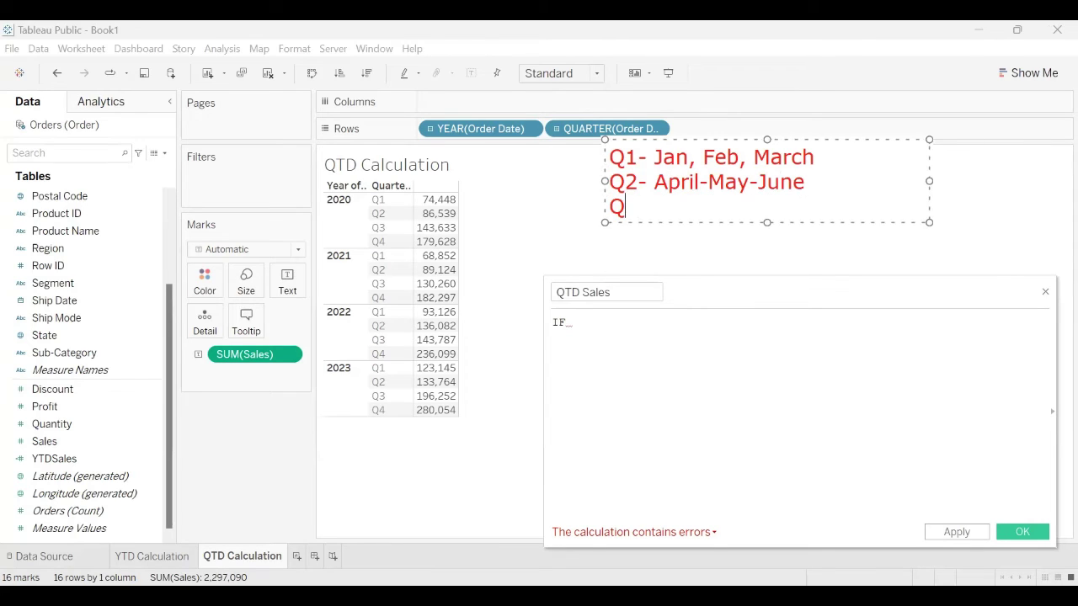
pyautogui.write('3- July-A')
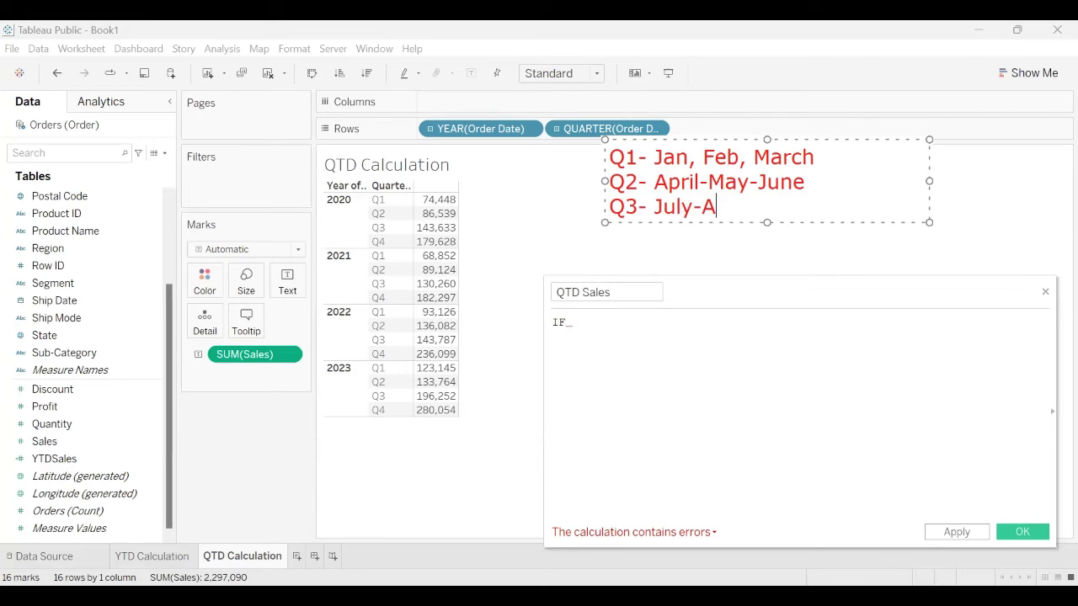
pyautogui.write('ug-Sep')
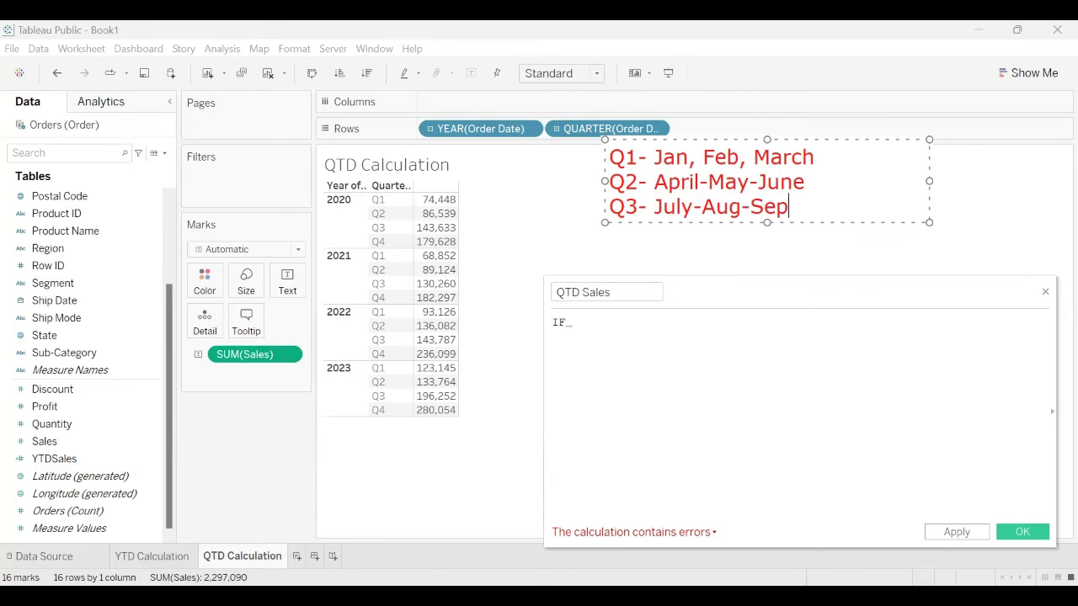
pyautogui.press('Return')
pyautogui.write('Q4- ')
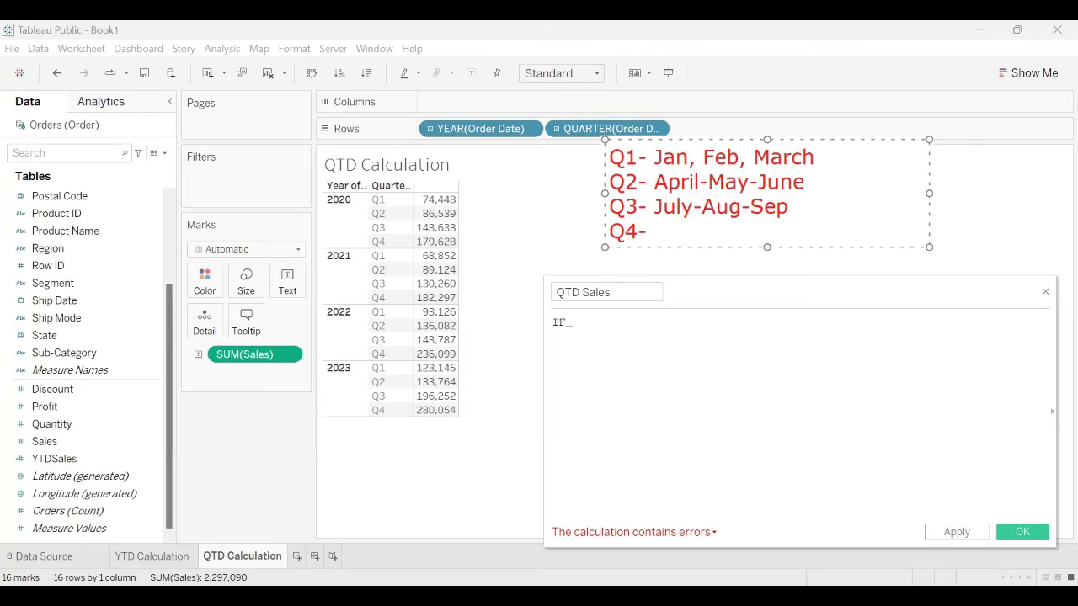
pyautogui.write('Oct-Nov')
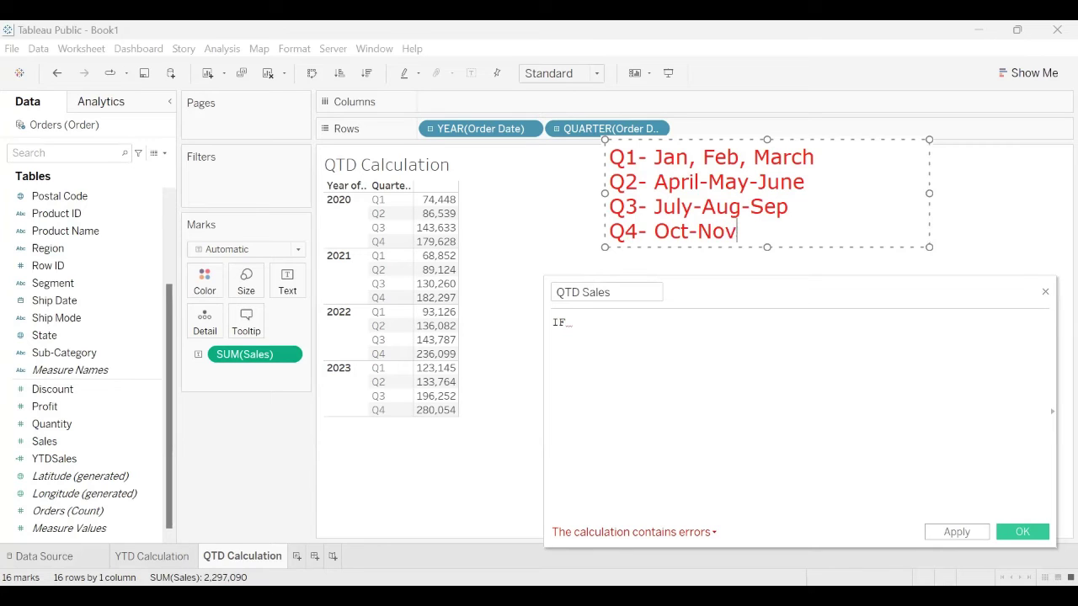
pyautogui.write('-Dec')
pyautogui.press('Return')
pyautogui.press('Return')
pyautogui.write('QTD')
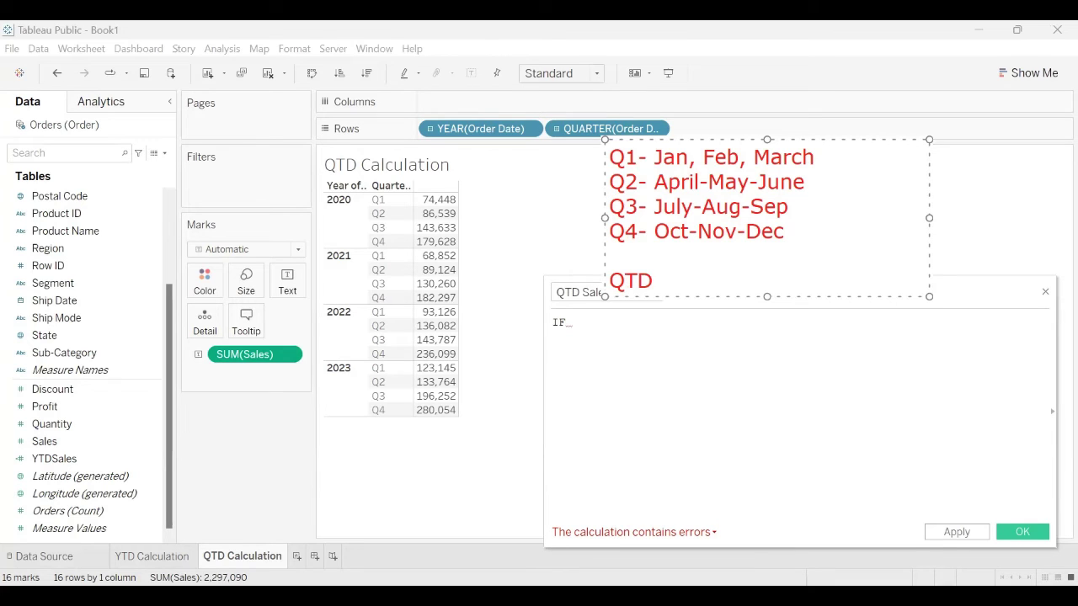
pyautogui.press('Return')
pyautogui.write('1')
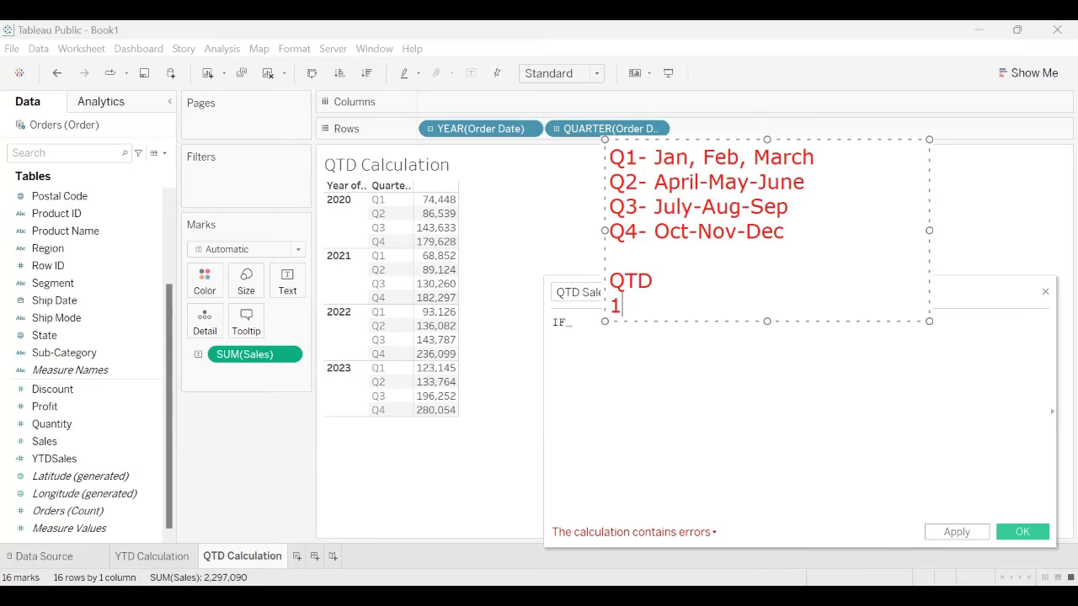
pyautogui.write('stOct till today')
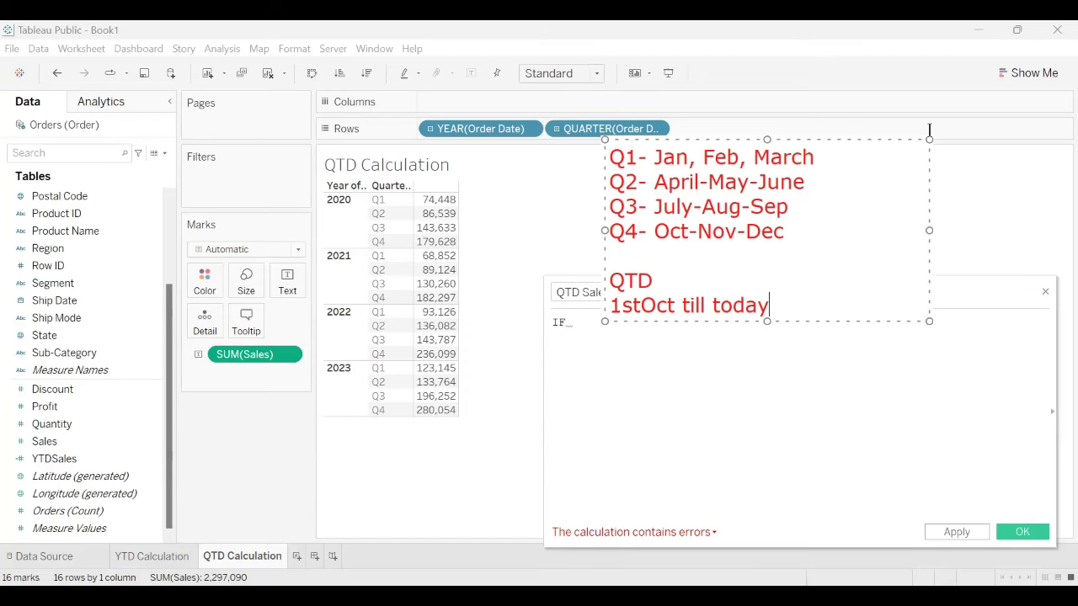
pyautogui.press('Escape')
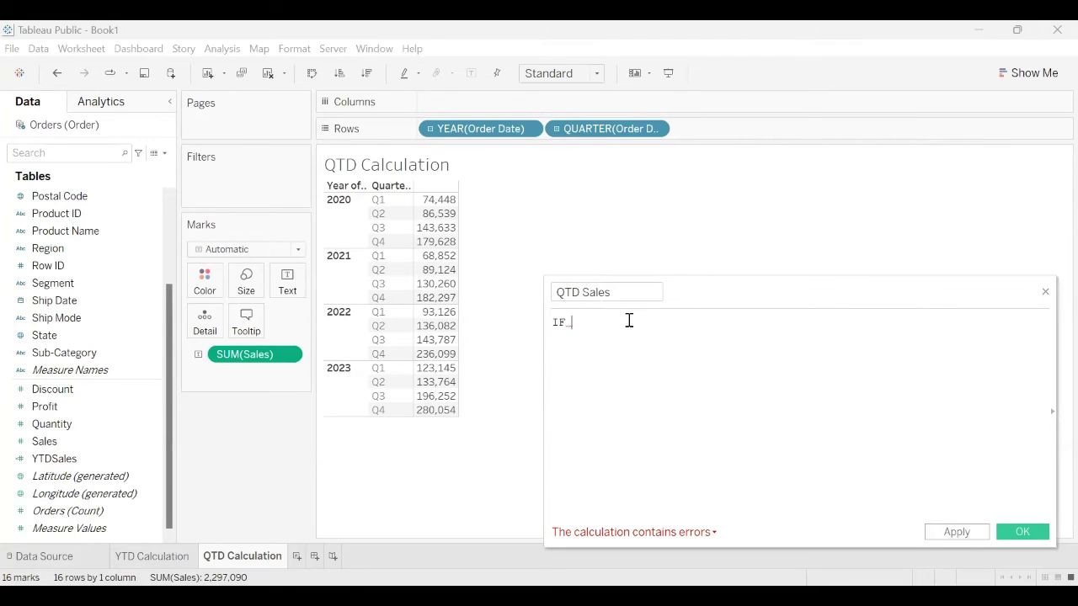
# Insert the DATEDIFF function after IF in the QTD Sales formula.
pyautogui.write('dat')
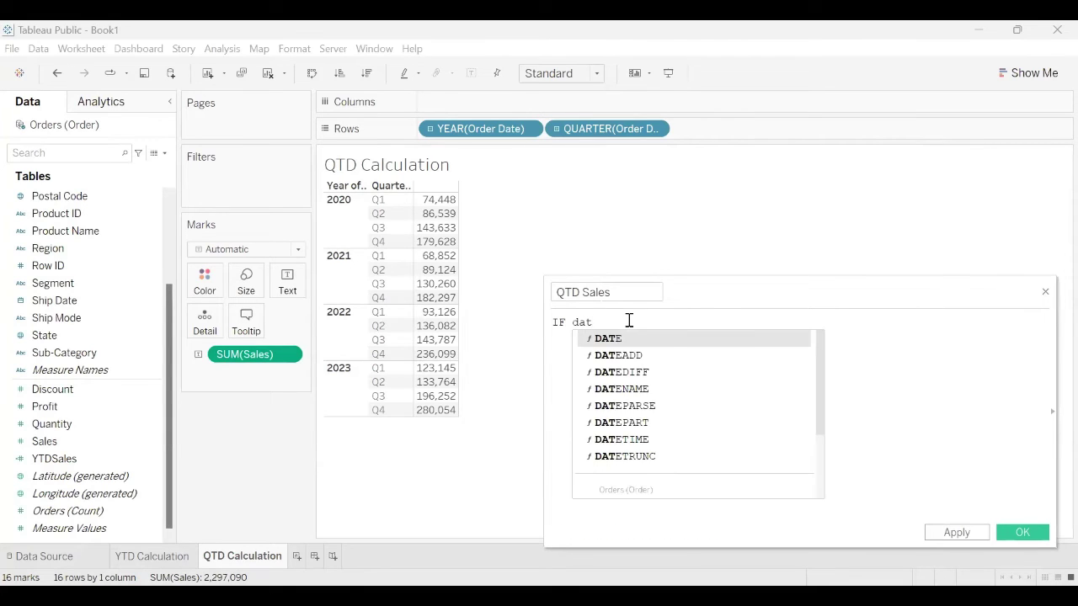
pyautogui.press('Down')
pyautogui.press('Down')
pyautogui.press('Return')
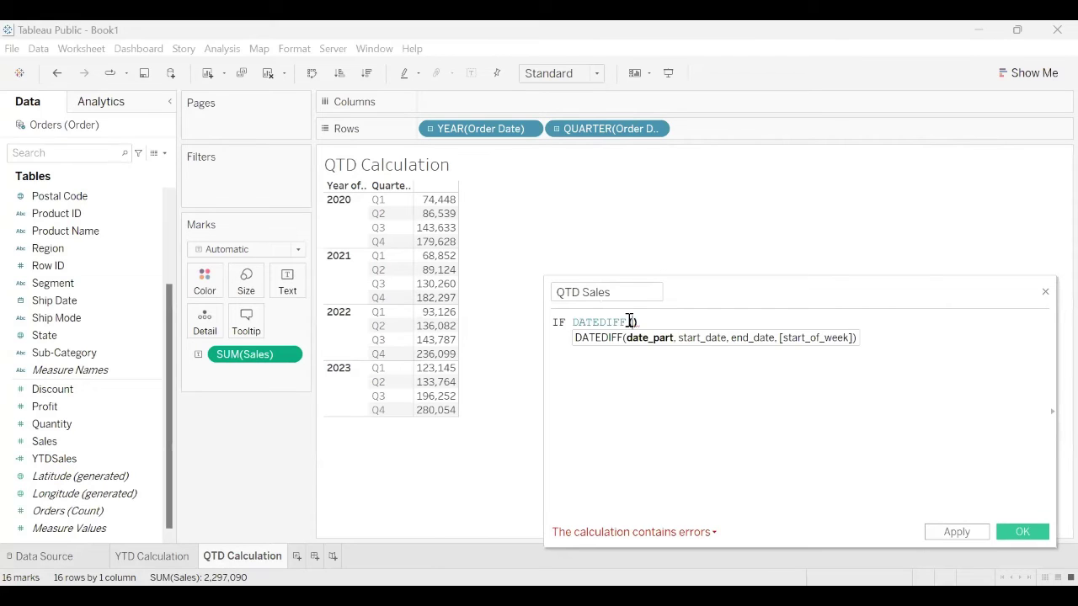
pyautogui.write(')')
pyautogui.hotkey('ctrl', 'z')
pyautogui.hotkey('ctrl', 'z')
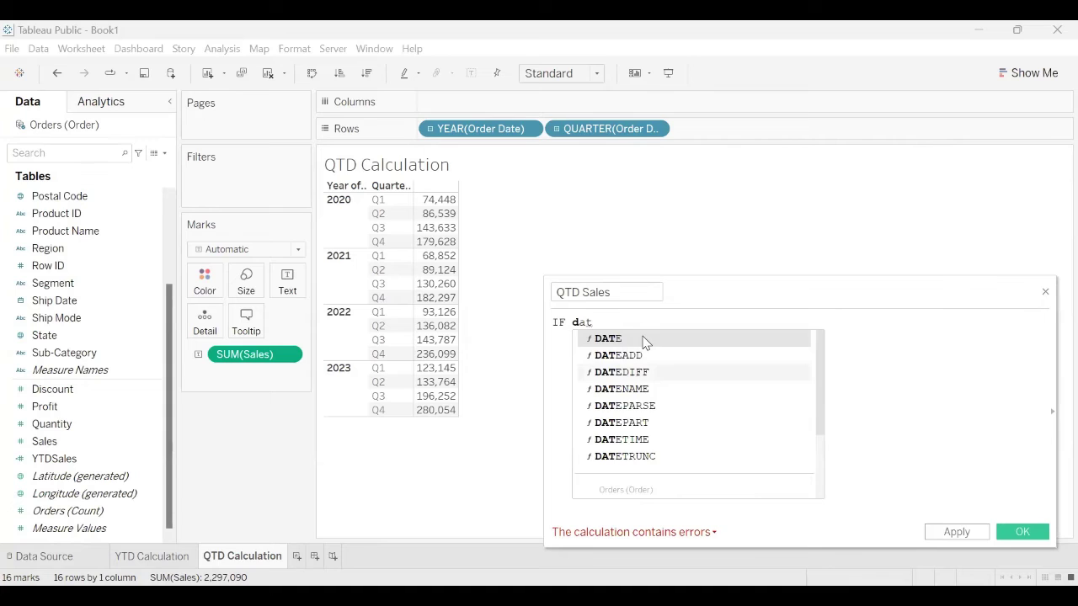
pyautogui.press('Down')
pyautogui.press('Down')
pyautogui.press('Return')
pyautogui.write(')')
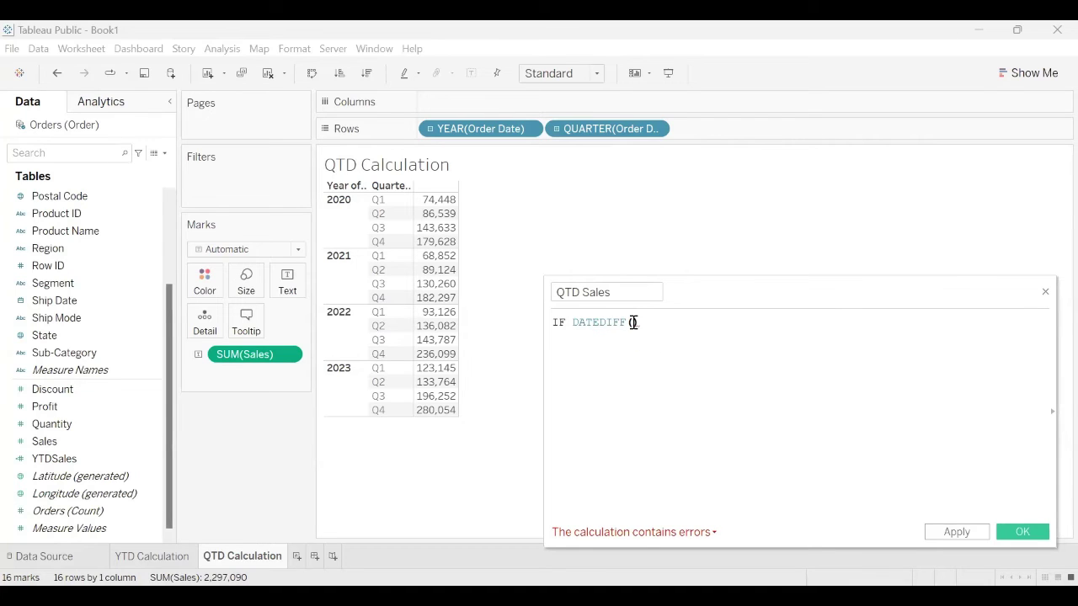
# Complete the first condition as DATEDIFF('quarter',[Order Date],TODAY())=0.
pyautogui.click(633, 323)
pyautogui.write("'")
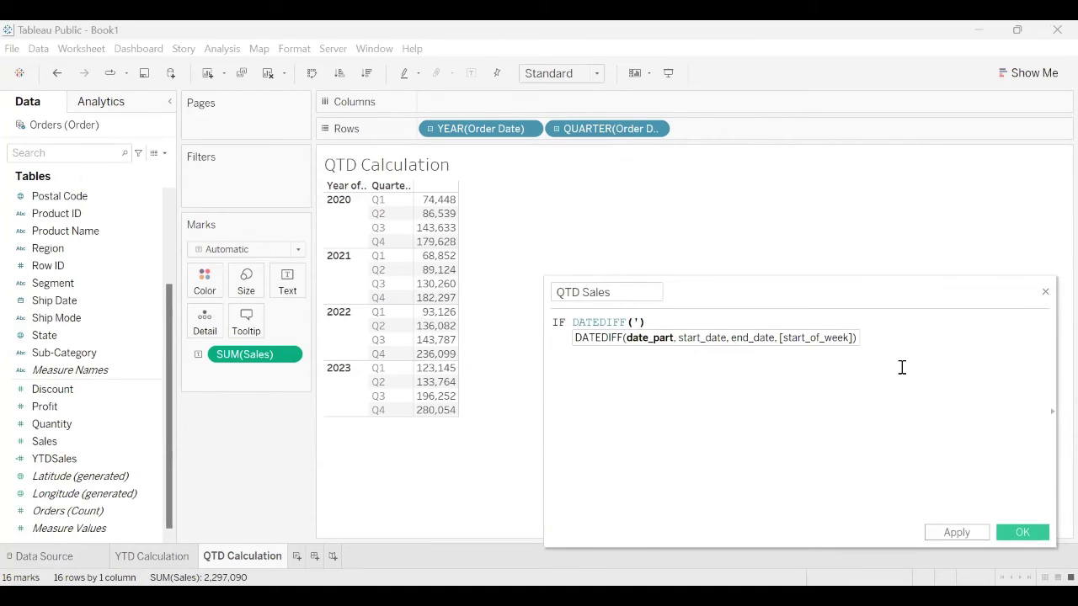
pyautogui.write("quarter',")
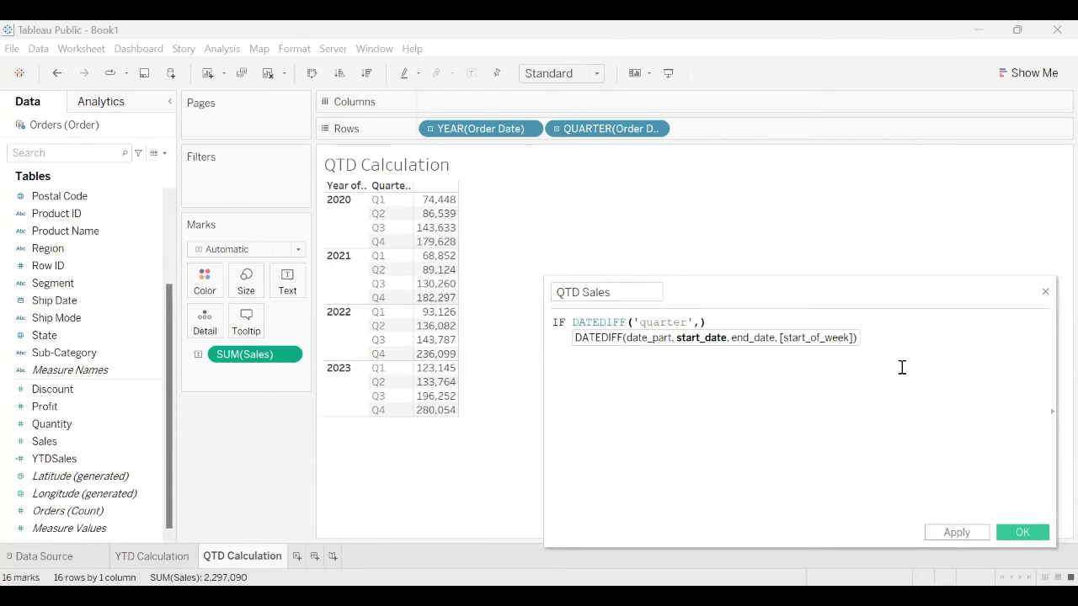
pyautogui.write('or')
pyautogui.write('d')
pyautogui.press('Return')
pyautogui.write(')')
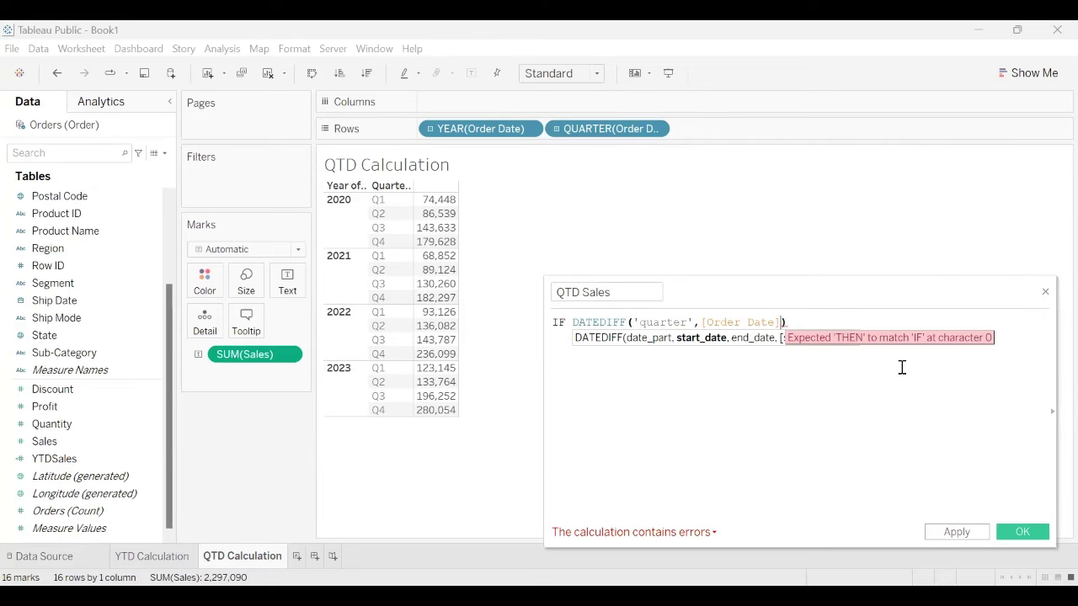
pyautogui.write(',TODAY()')
pyautogui.press('Right')
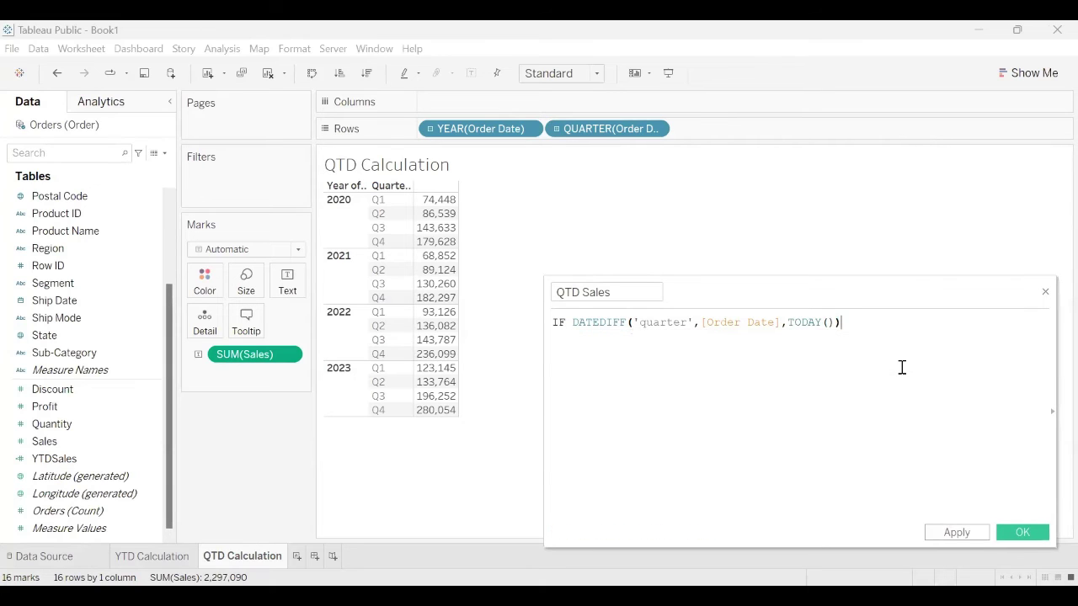
pyautogui.write('=0')
# Add an AND condition on new lines requiring [Order Date]<=TODAY().
pyautogui.press('Return')
pyautogui.write('and')
pyautogui.press('Return')
pyautogui.press('Return')
pyautogui.write('or')
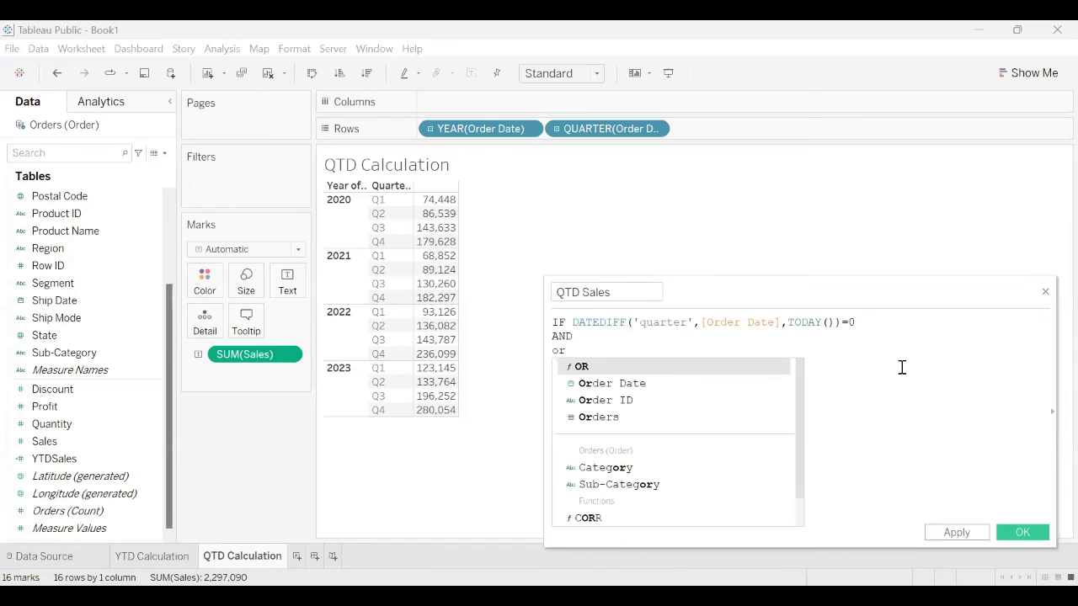
pyautogui.press('Down')
pyautogui.press('Return')
pyautogui.write('<=t')
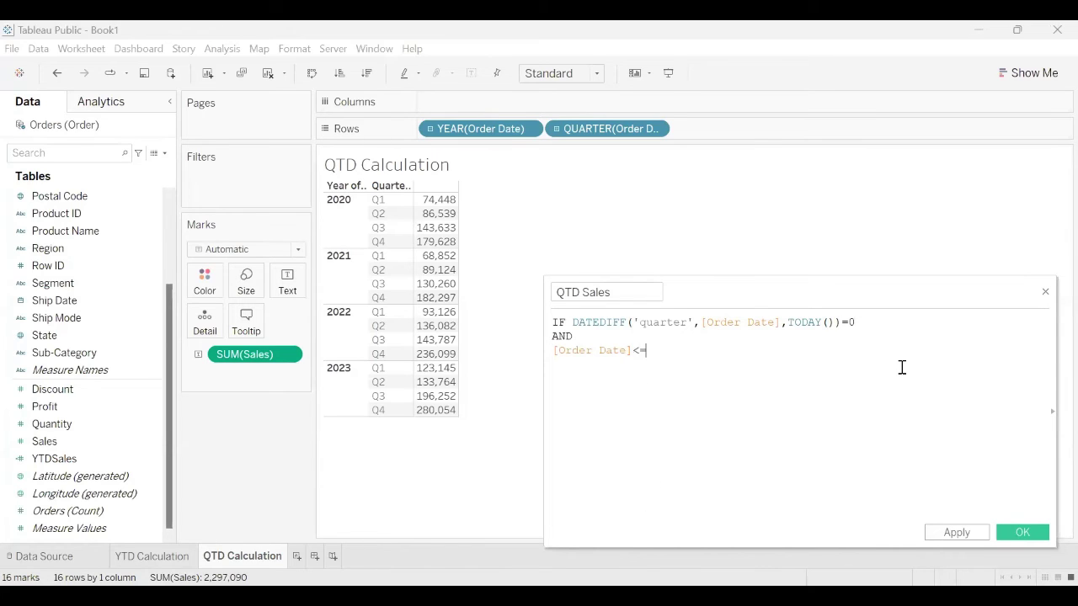
pyautogui.press('Down')
pyautogui.press('Down')
pyautogui.press('Return')
# Finish the QTD Sales formula with THEN [Sales] END and save the calculated field.
pyautogui.write('t')
pyautogui.press('Down')
pyautogui.press('Return')
pyautogui.press('Return')
pyautogui.write('s')
pyautogui.press('Return')
pyautogui.press('Return')
pyautogui.write('en')
pyautogui.press('Return')
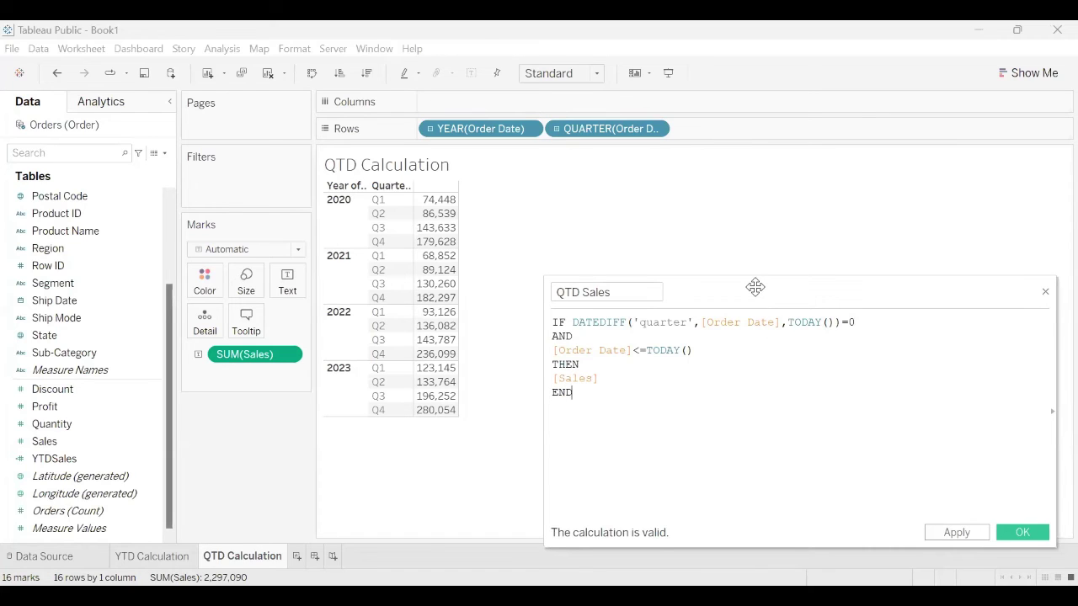
pyautogui.moveTo(755, 288); pyautogui.dragTo(711, 216)
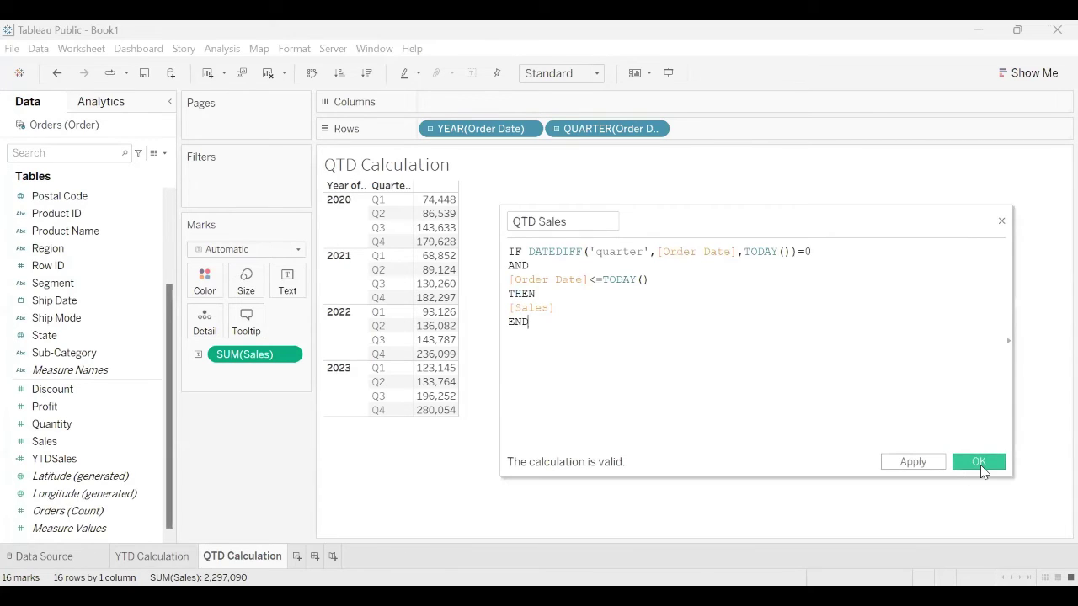
pyautogui.click(979, 463)
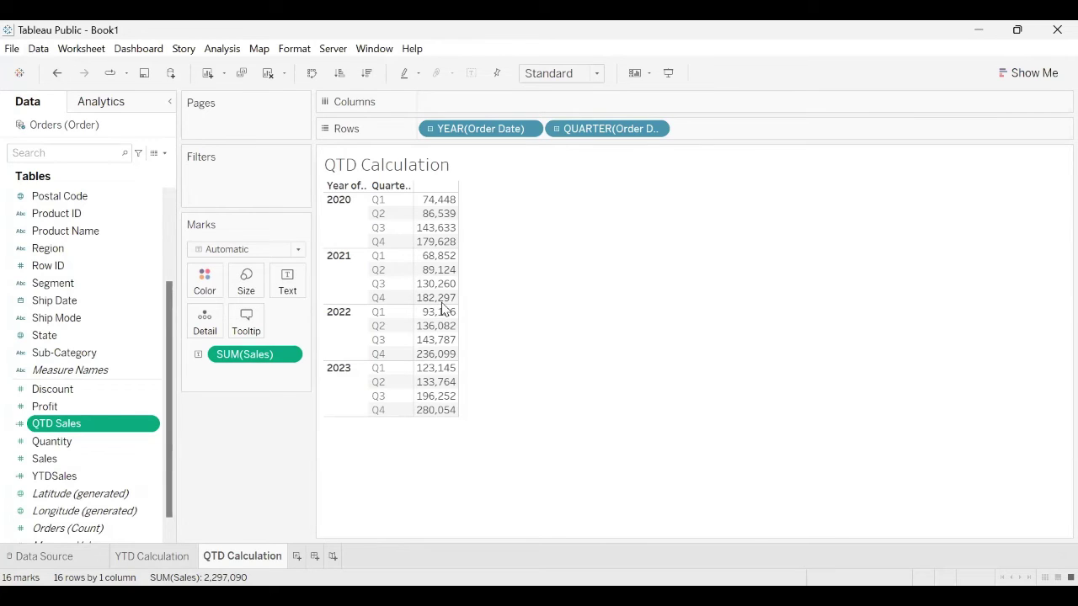
# Add QTD Sales to the quarterly table and place it after Sales.
pyautogui.press('Return')
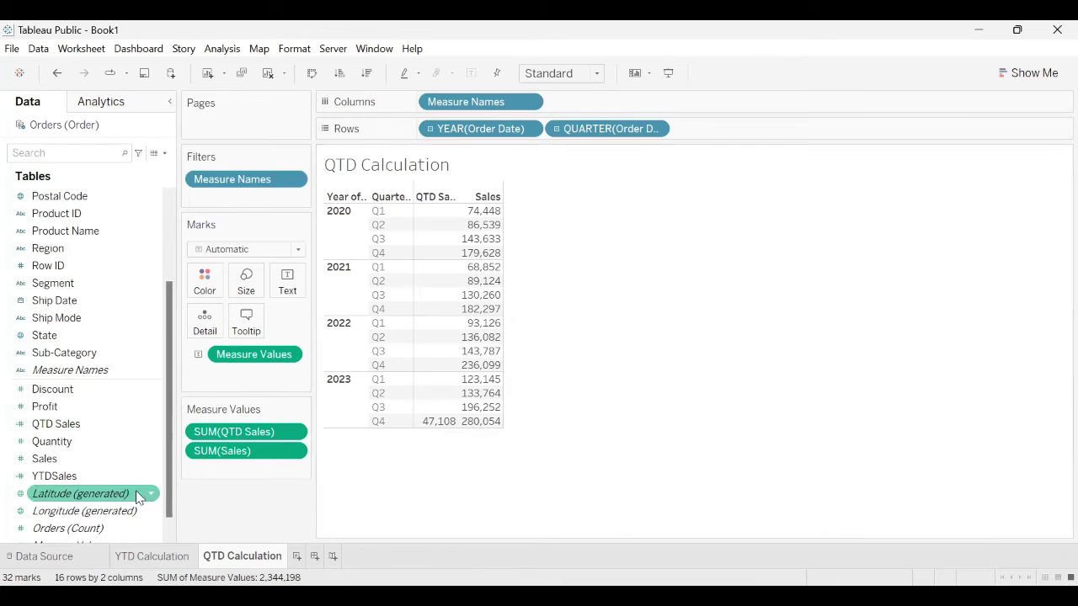
pyautogui.moveTo(246, 433); pyautogui.dragTo(243, 467)
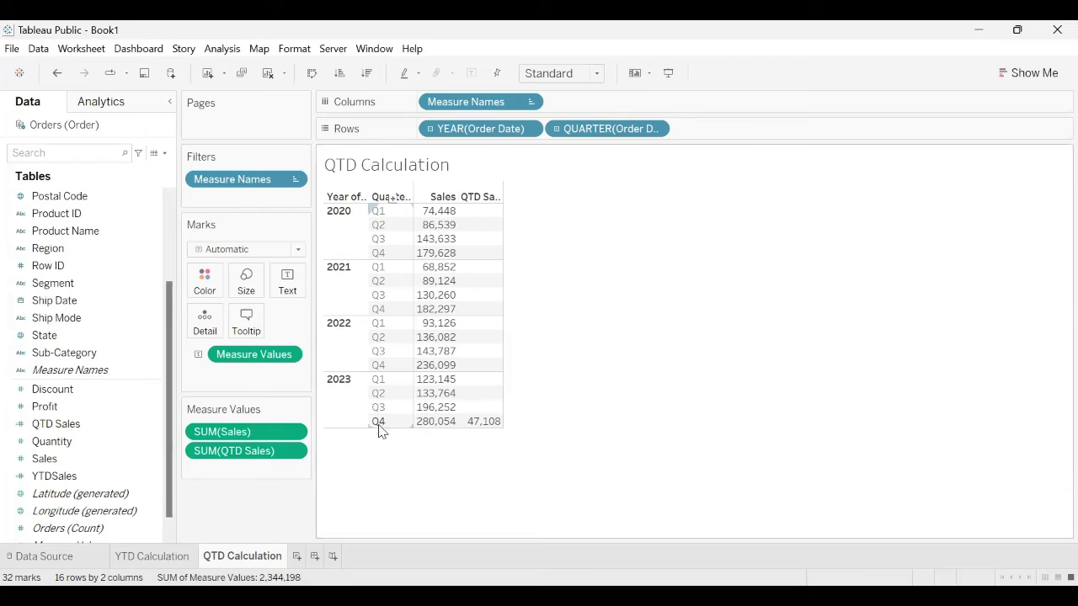
# Expand the Order Date rows from quarter down to month and day.
pyautogui.click(556, 129)
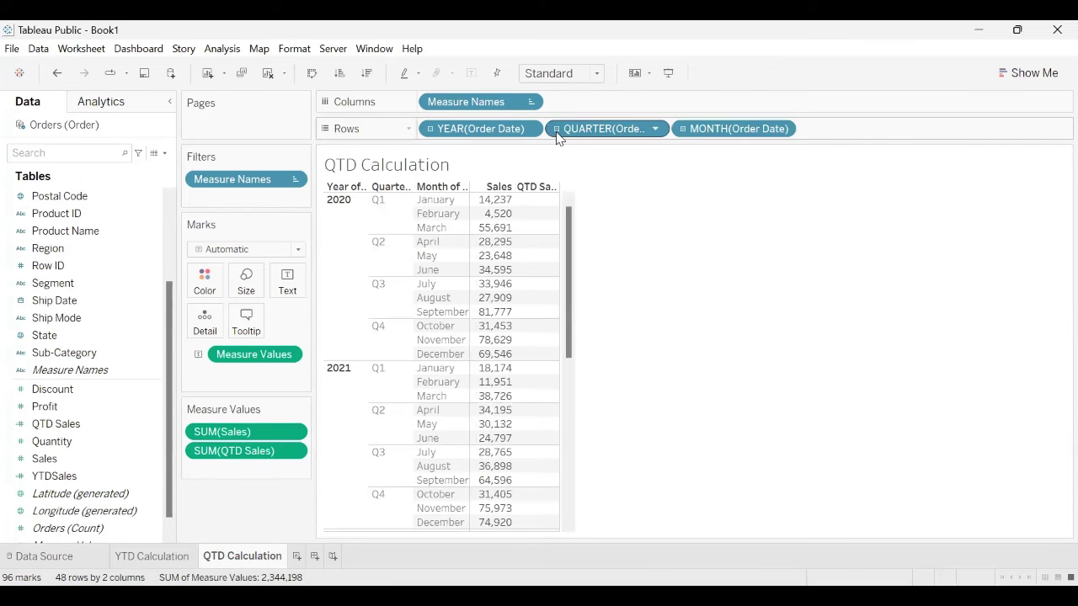
pyautogui.scroll(-3, 615, 336)
pyautogui.scroll(-3, 615, 336)
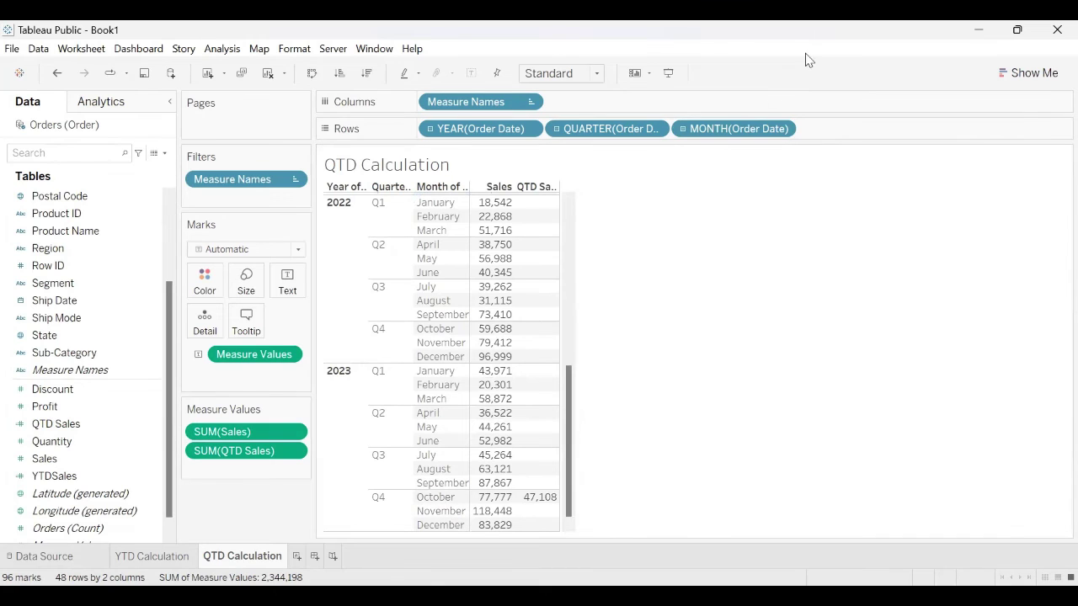
pyautogui.click(685, 129)
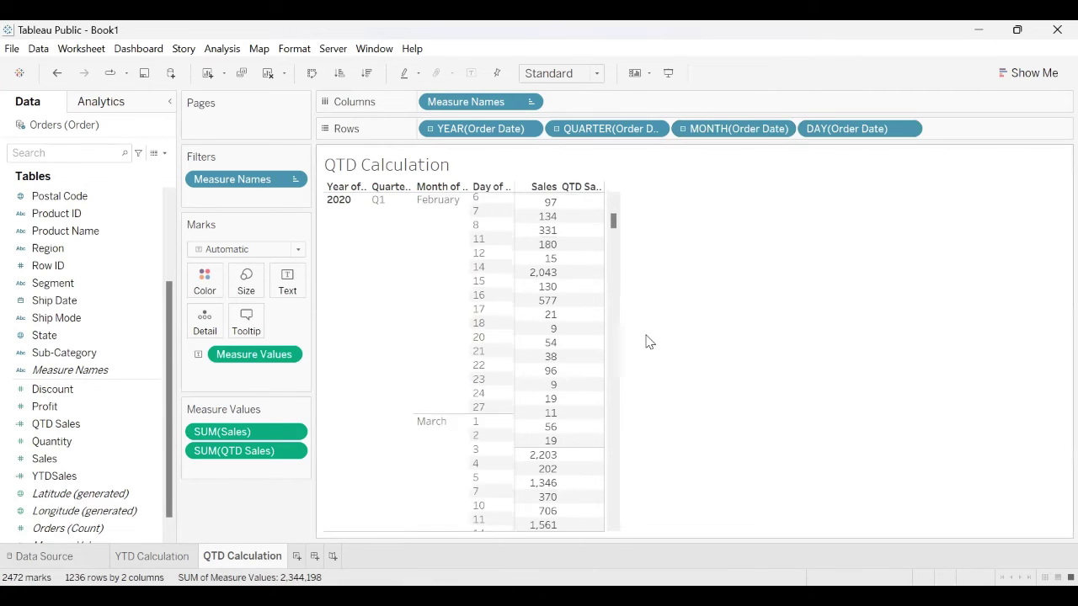
# Compare the daily Sales and QTD Sales values for Q4 2023, and collapse the rows back to quarter level.
pyautogui.scroll(-5, 646, 341)
pyautogui.scroll(10, 614, 198)
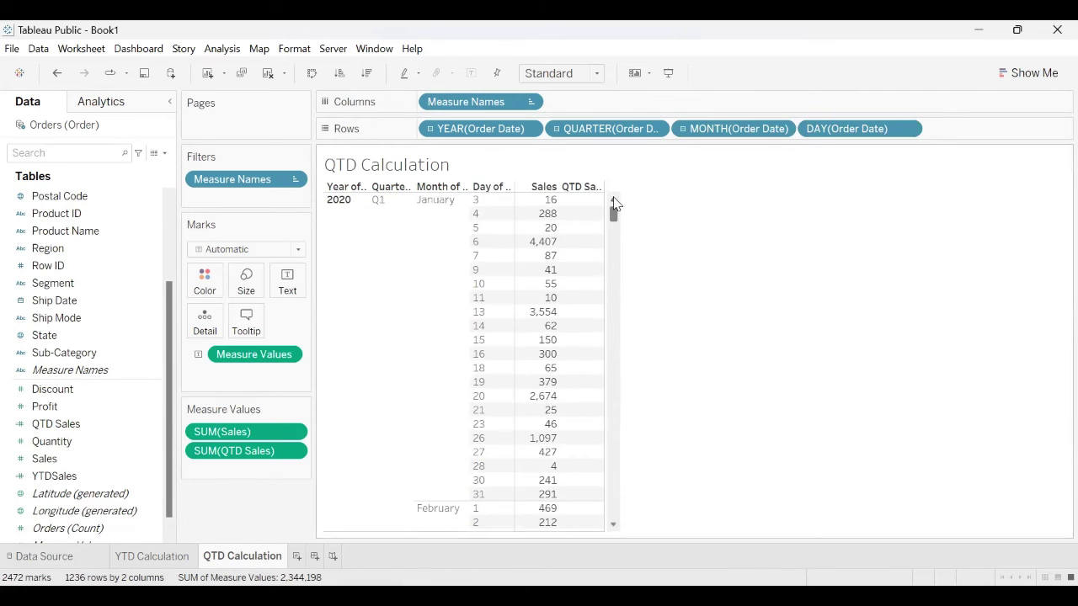
pyautogui.moveTo(613, 211); pyautogui.dragTo(614, 264)
pyautogui.scroll(-4, 638, 260)
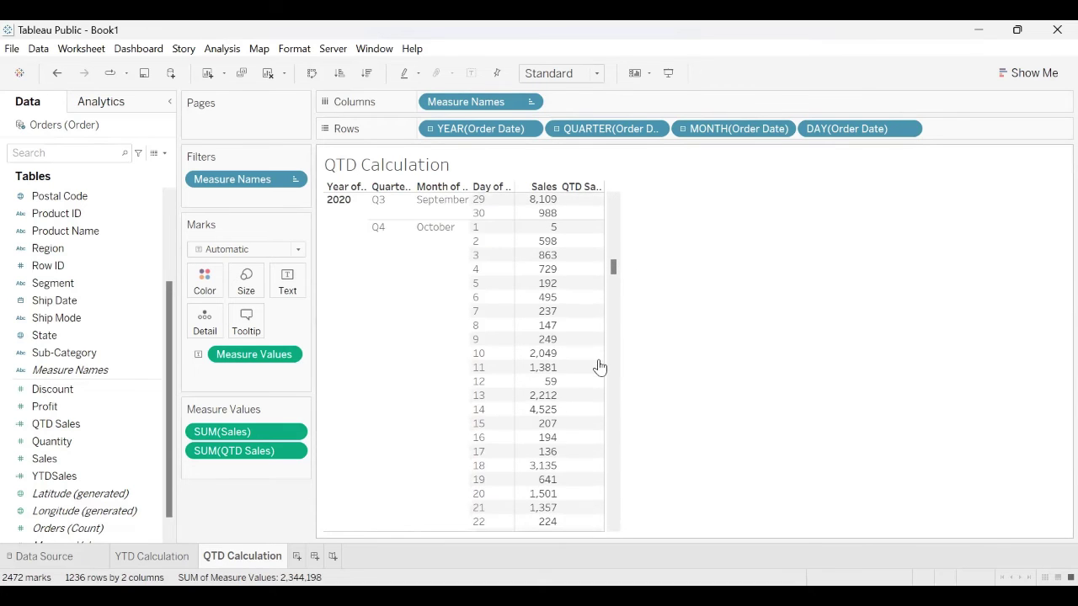
pyautogui.scroll(-6, 599, 365)
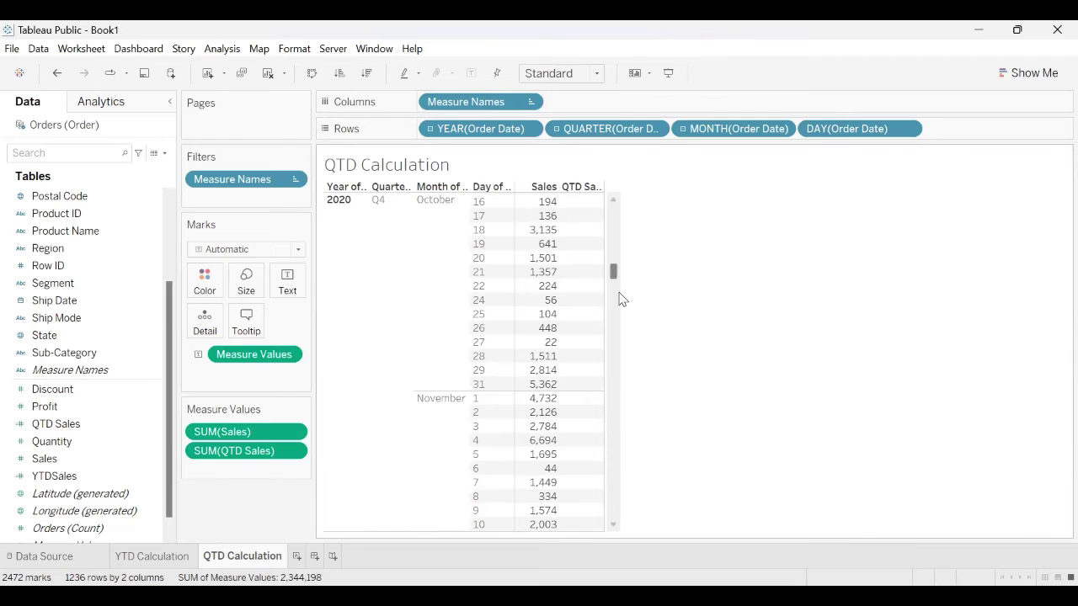
pyautogui.moveTo(613, 272); pyautogui.dragTo(604, 522)
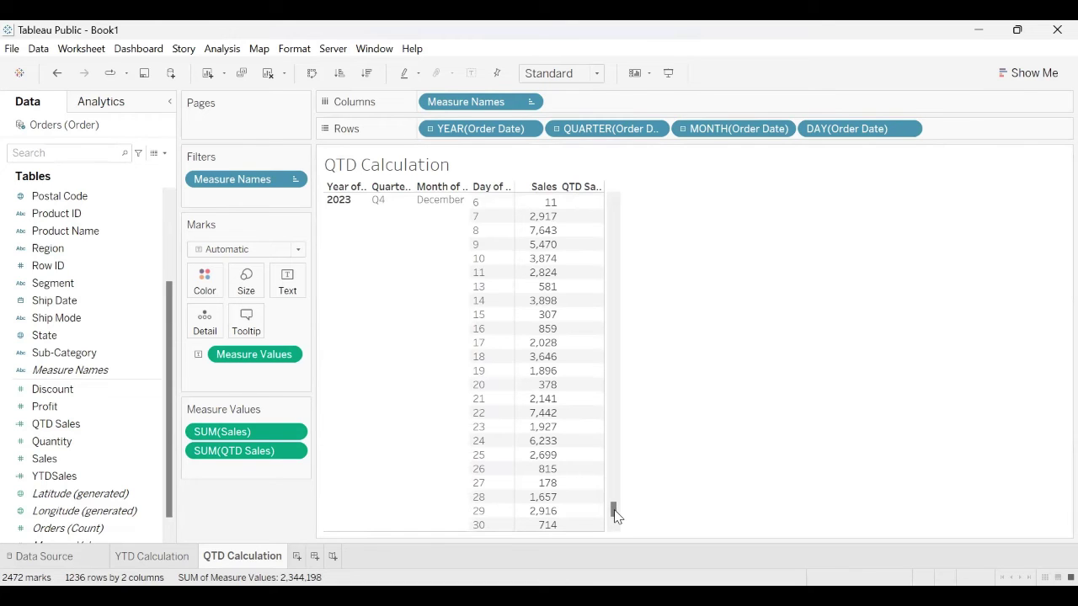
pyautogui.moveTo(614, 516); pyautogui.dragTo(614, 488)
pyautogui.scroll(-5, 614, 489)
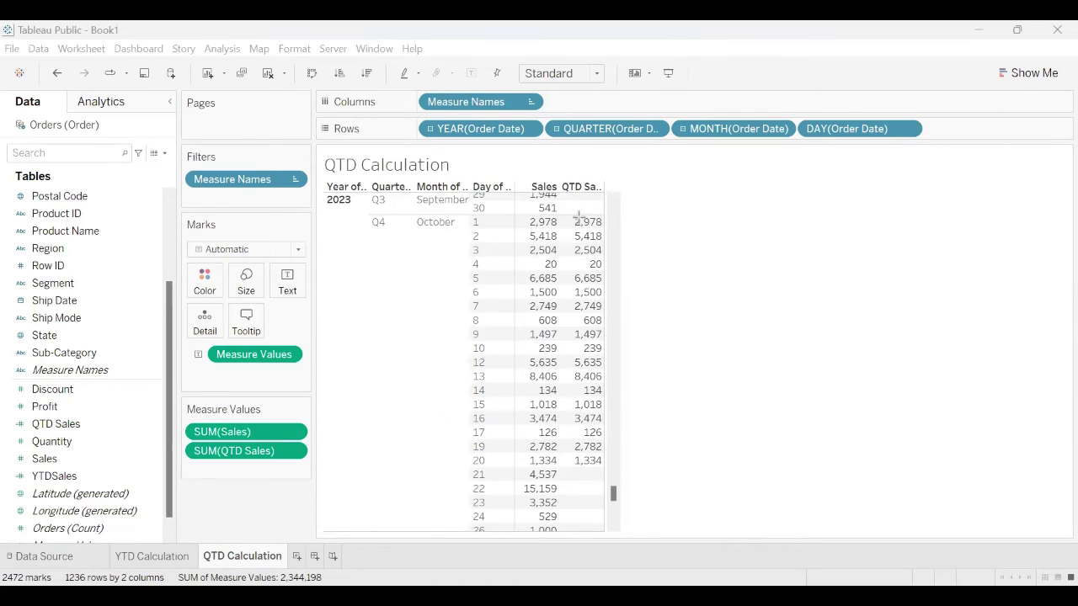
pyautogui.moveTo(457, 217); pyautogui.dragTo(616, 470)
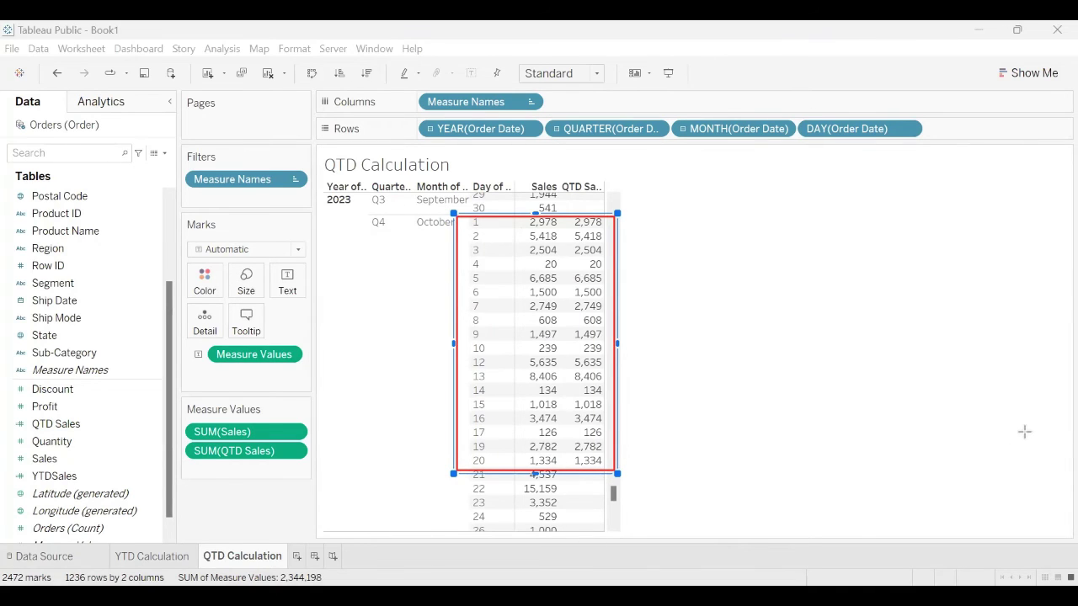
pyautogui.click(574, 301)
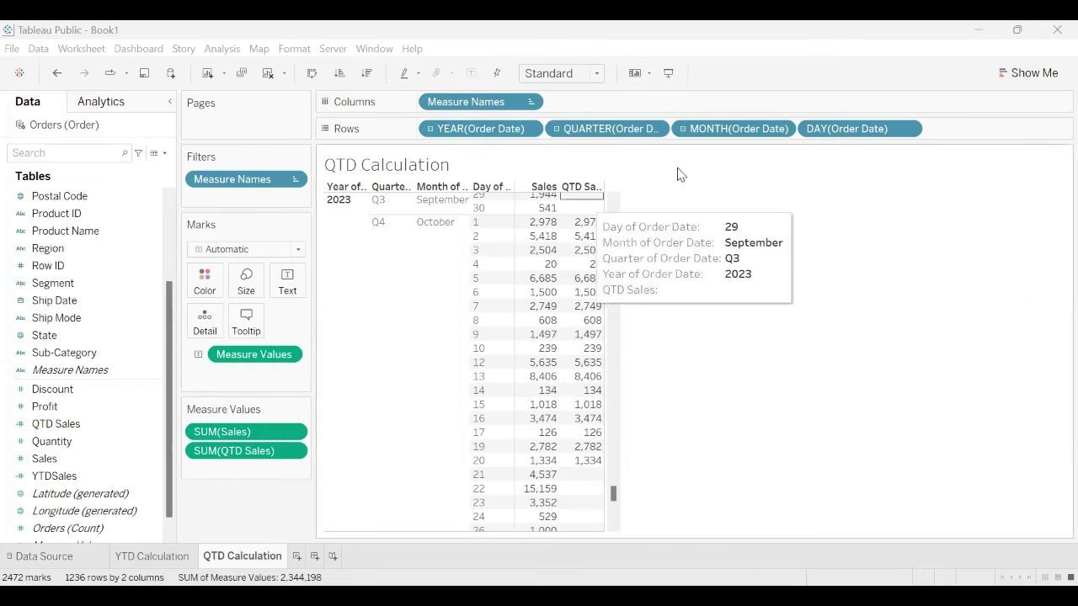
pyautogui.click(556, 129)
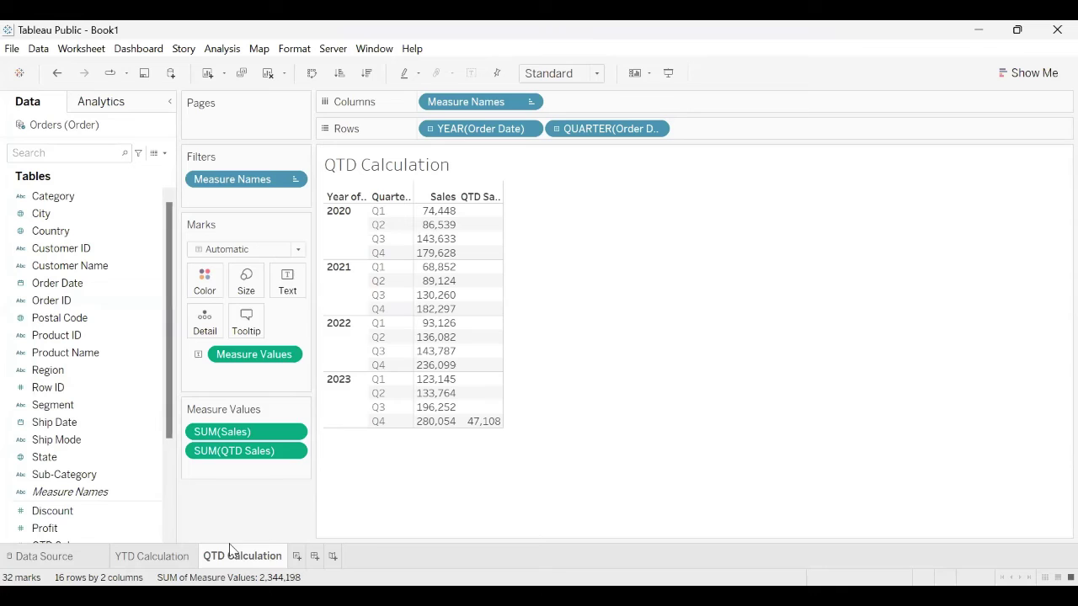
# Rename the QTD Calculation sheet as QTD & MTD Calculation.
pyautogui.rightClick(228, 555)
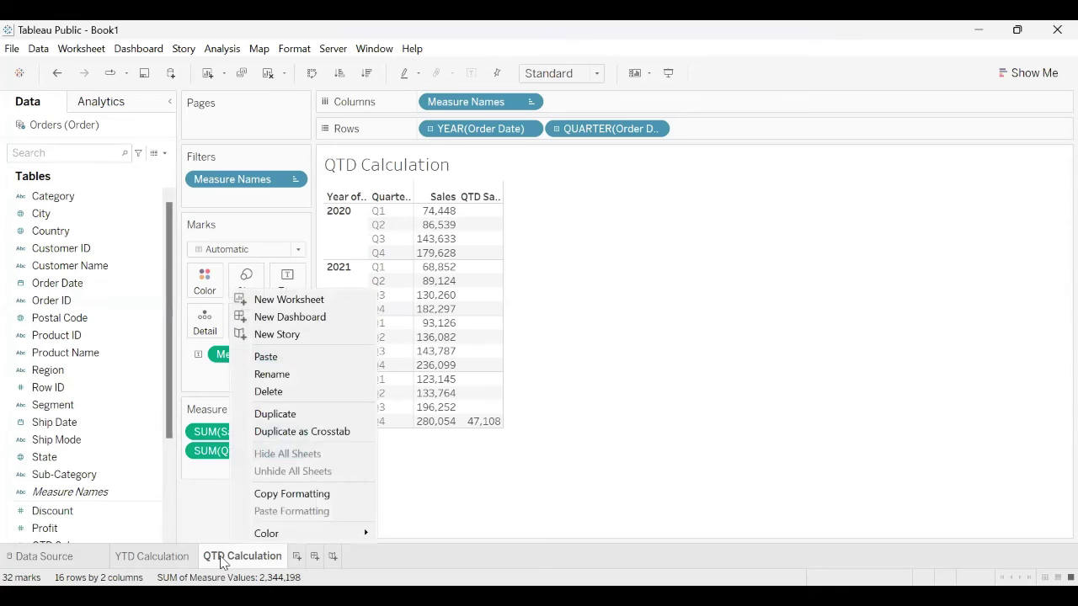
pyautogui.click(280, 386)
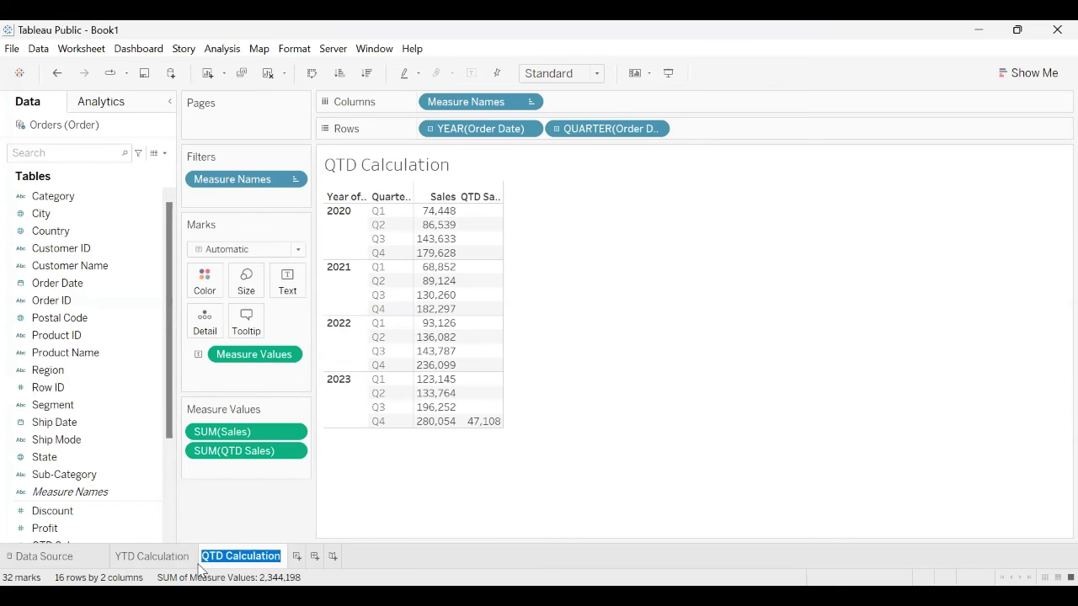
pyautogui.click(230, 556)
pyautogui.write('& MTD')
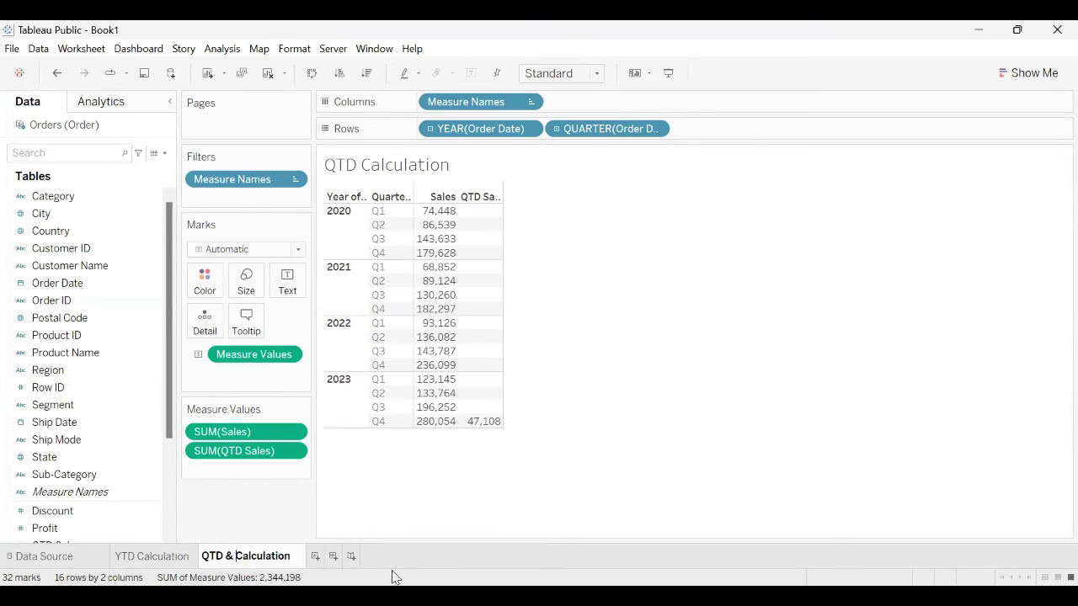
pyautogui.press('Return')
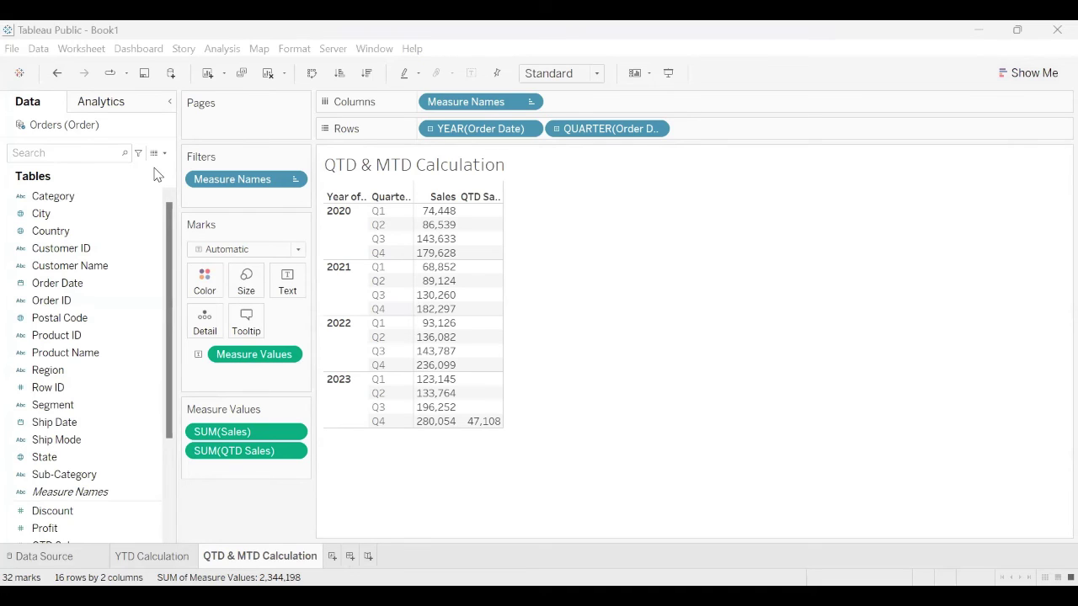
# Create a calculated field named MTD Sales and begin its formula with IF DATEDIFF.
pyautogui.click(115, 166)
pyautogui.write('MTD Sales')
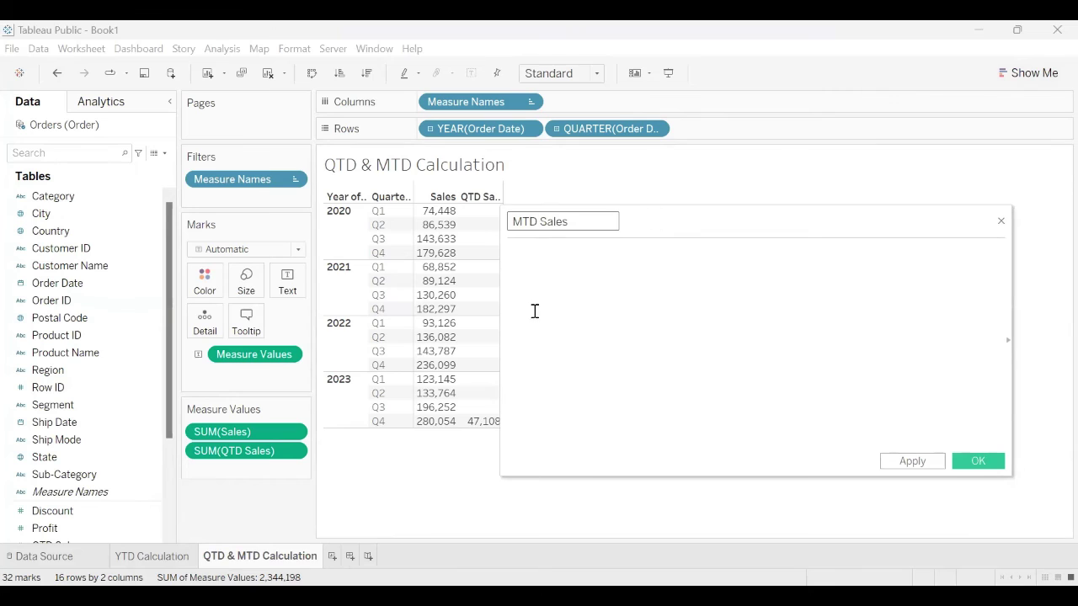
pyautogui.click(559, 289)
pyautogui.write('IF dat')
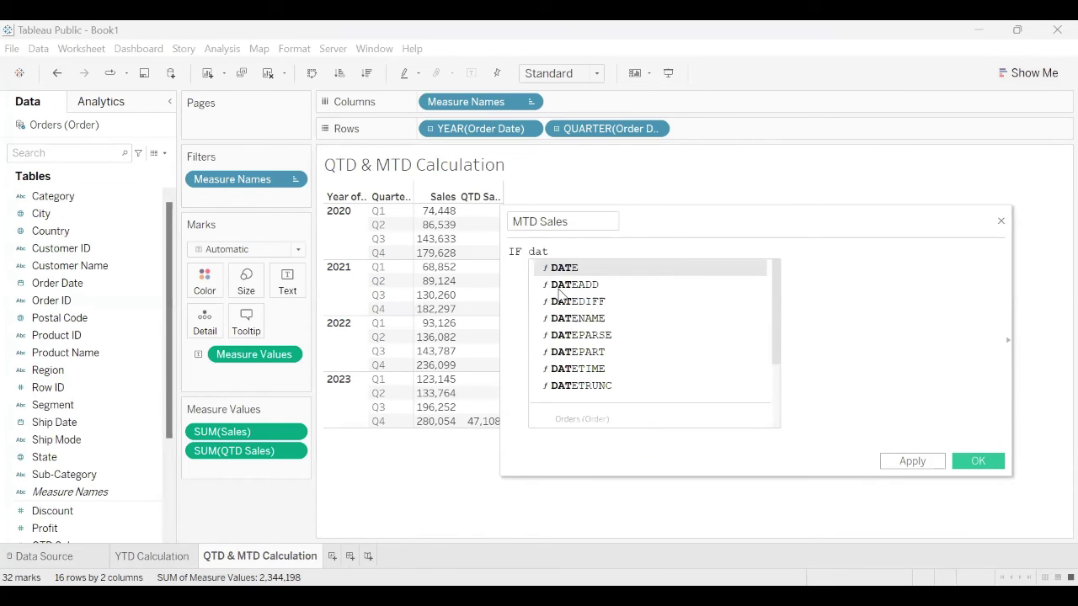
pyautogui.doubleClick(559, 293)
# Complete the MTD Sales condition as DATEDIFF('month',[Order Date],TODAY())=0.
pyautogui.write("'")
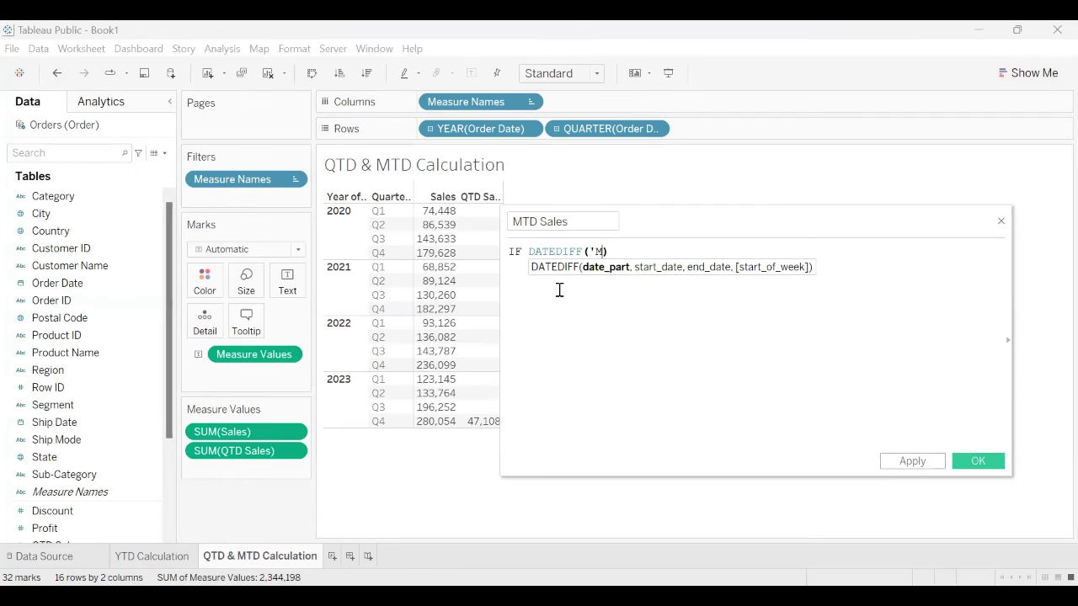
pyautogui.write("month',")
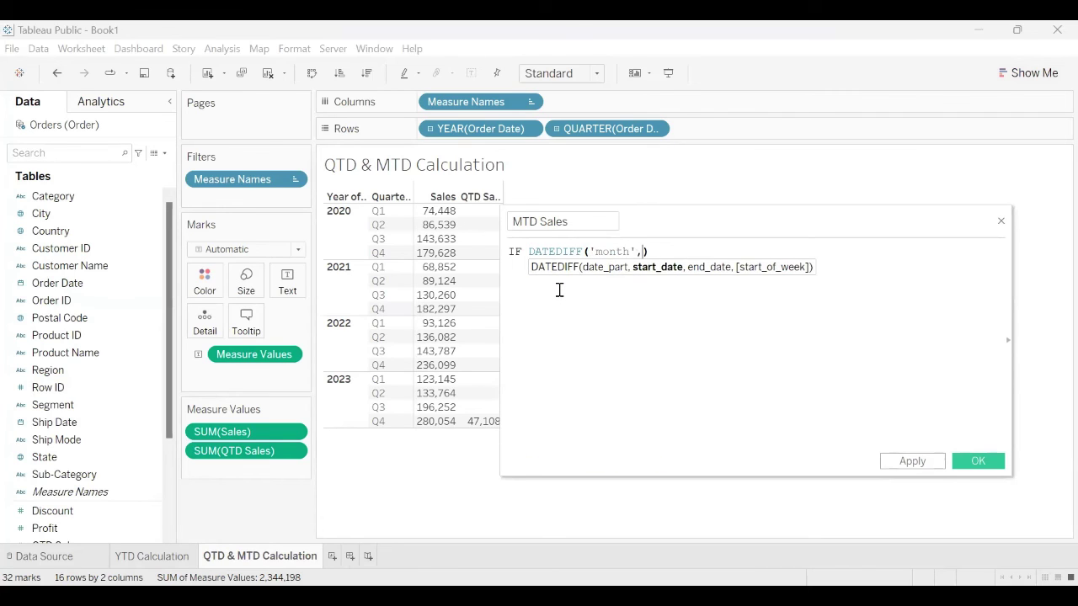
pyautogui.write('[ord')
pyautogui.press('Return')
pyautogui.write(',TODAY())=0')
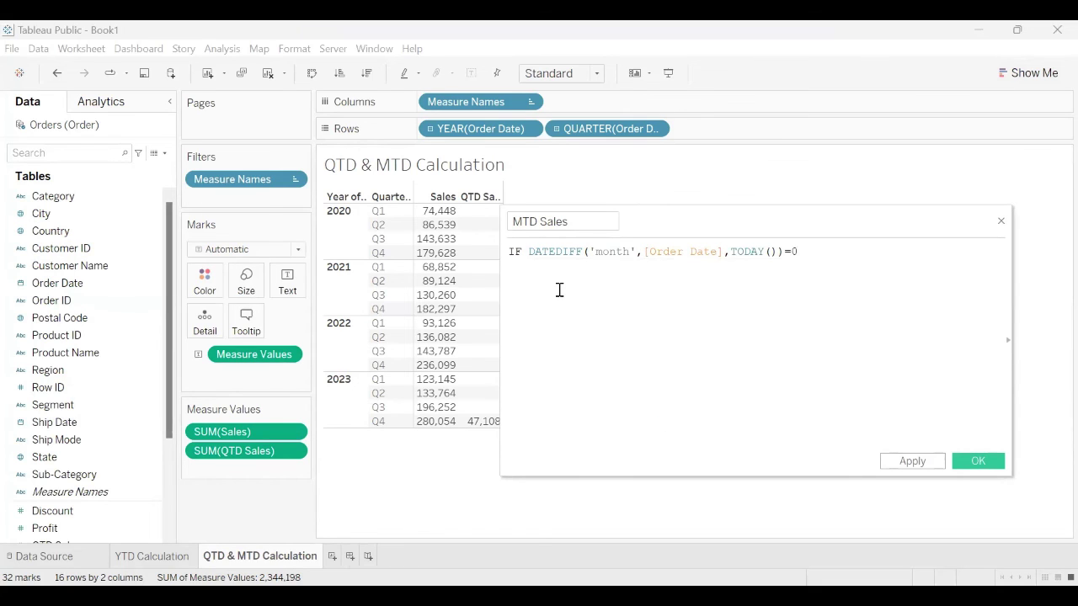
# Extend the MTD Sales formula with a second condition, AND [Order Date]<=TODAY().
pyautogui.press('Return')
pyautogui.write('AND')
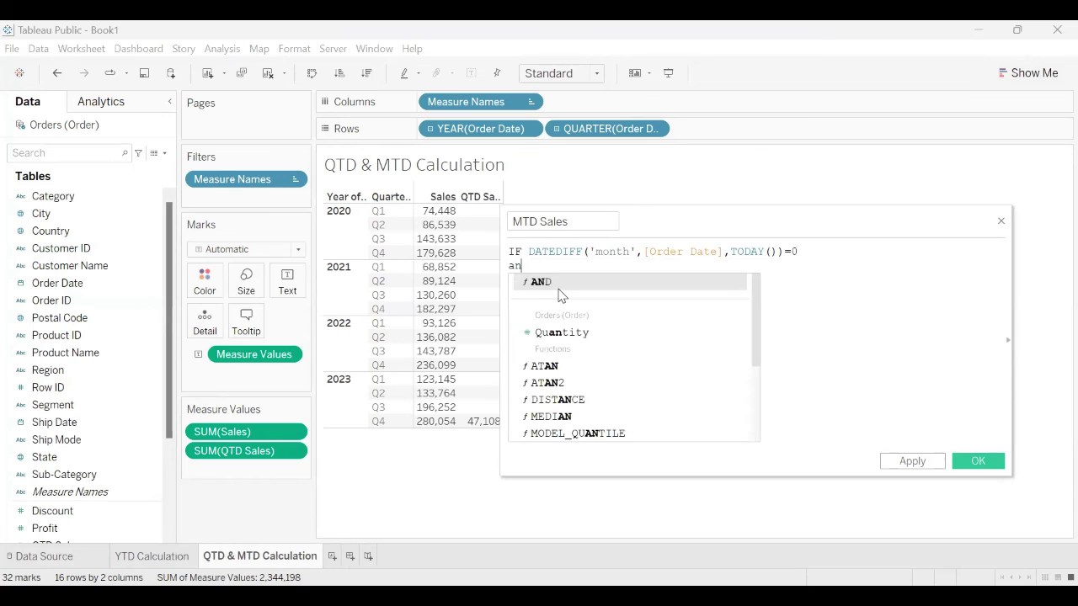
pyautogui.press('Return')
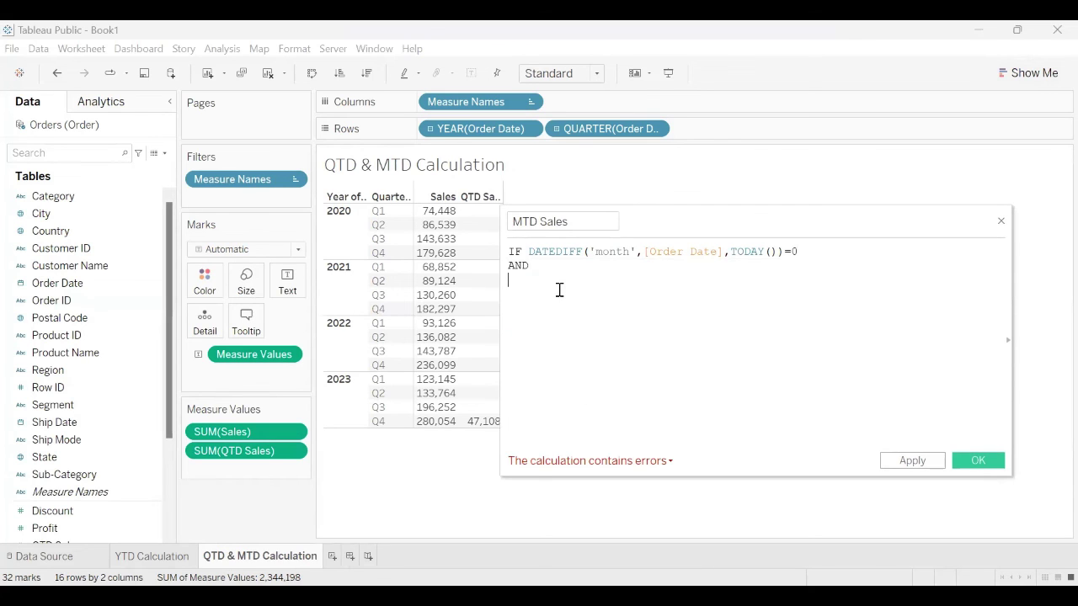
pyautogui.write('or')
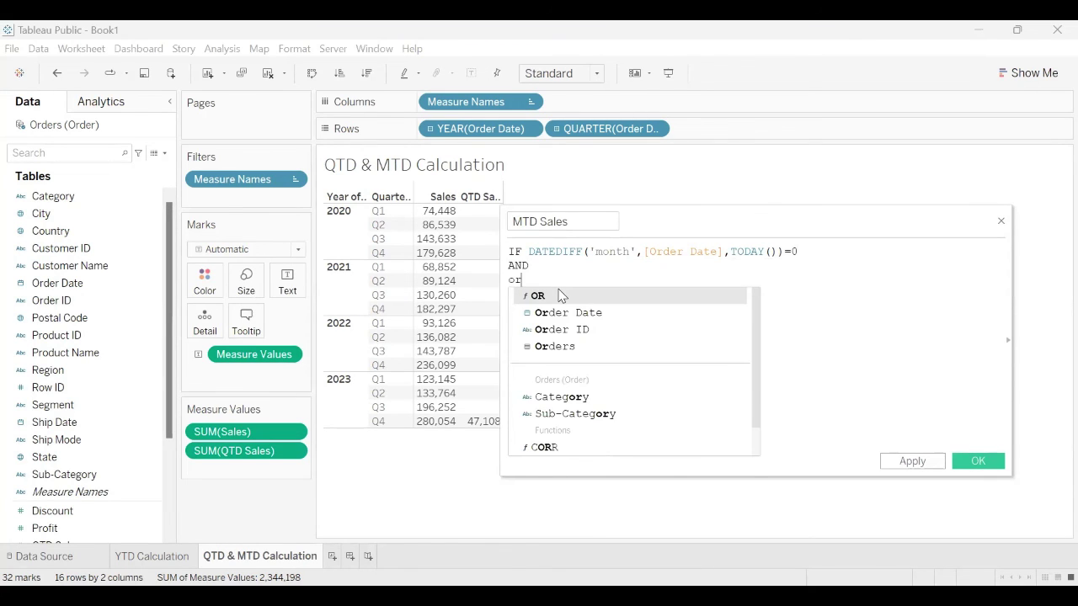
pyautogui.press('Down')
pyautogui.press('Return')
pyautogui.write('<=TODAY()')
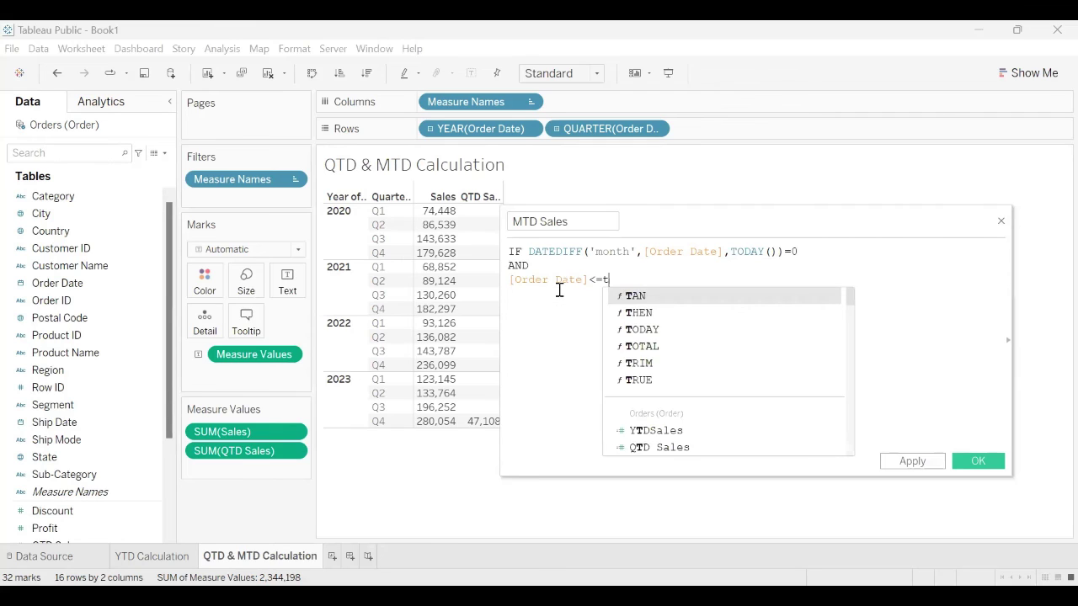
# Finish the MTD Sales formula with THEN [Sales] END and save the calculated field.
pyautogui.write('t')
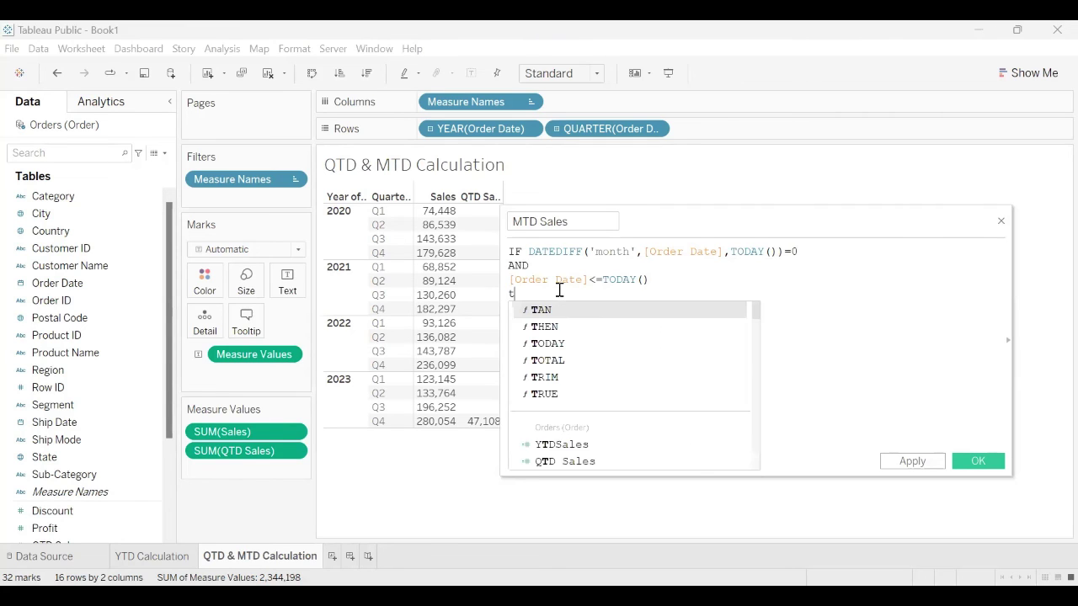
pyautogui.write('hen')
pyautogui.press('Return')
pyautogui.write('s')
pyautogui.press('Return')
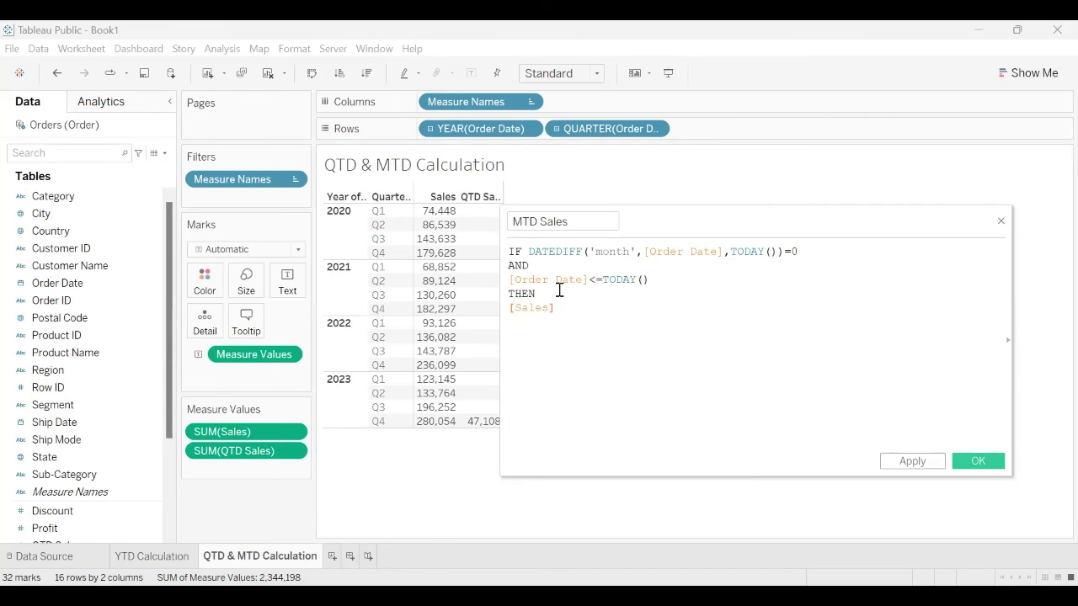
pyautogui.press('Return')
pyautogui.write('em')
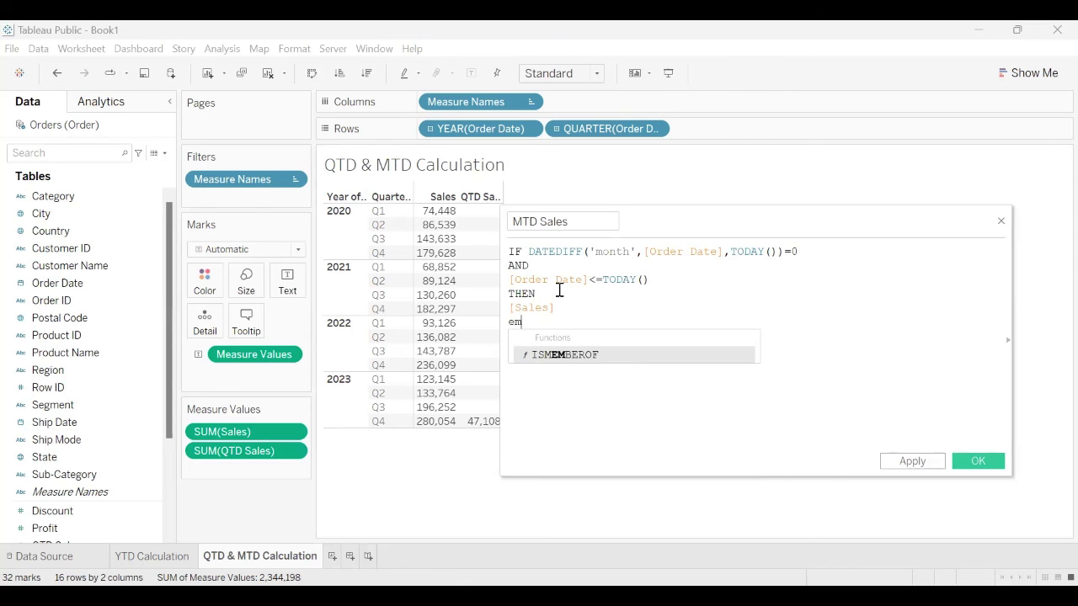
pyautogui.press('BackSpace')
pyautogui.press('BackSpace')
pyautogui.write('END')
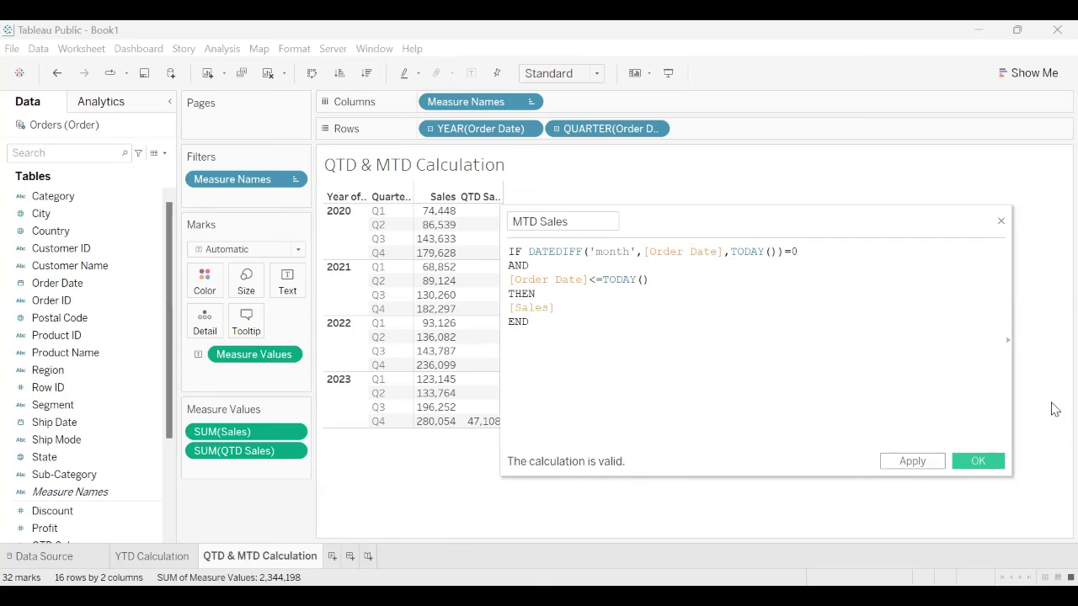
pyautogui.click(980, 463)
# Add MTD Sales to the measure values below QTD Sales and check the Q4 2023 row.
pyautogui.moveTo(66, 432); pyautogui.dragTo(219, 473)
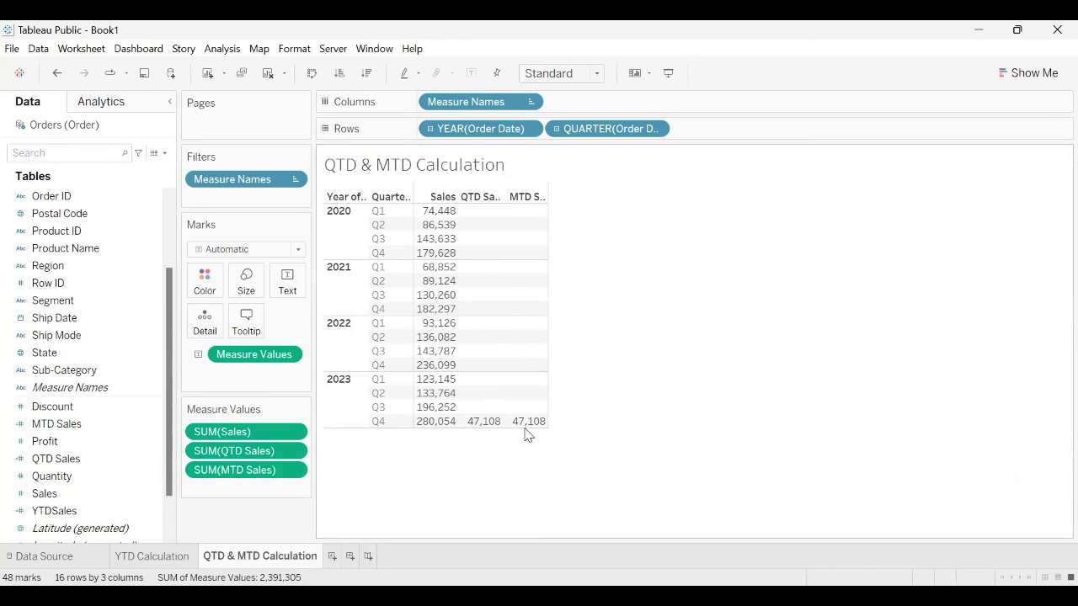
pyautogui.moveTo(491, 432)
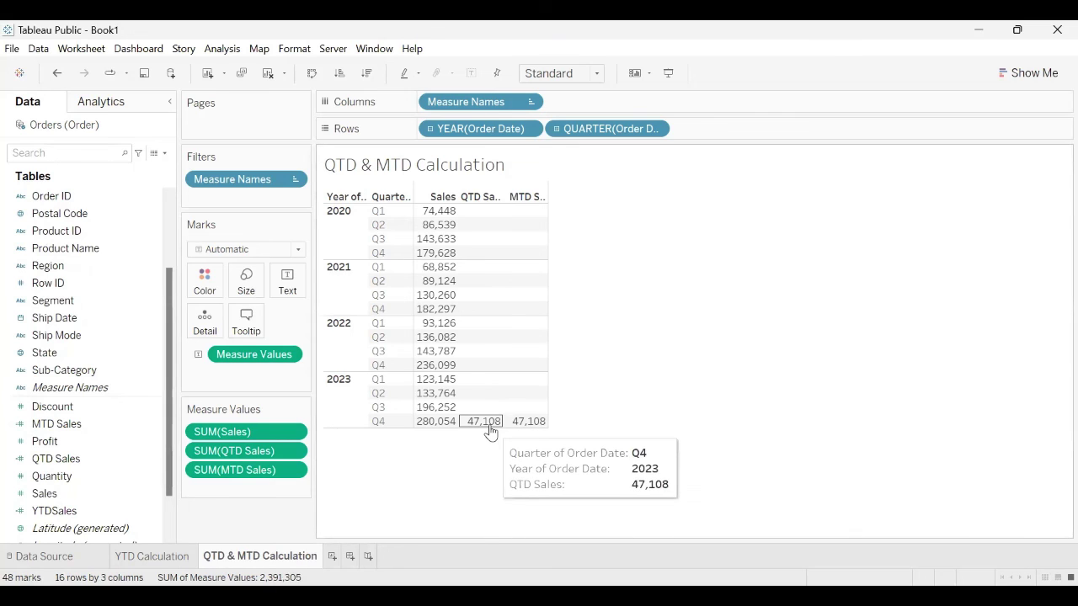